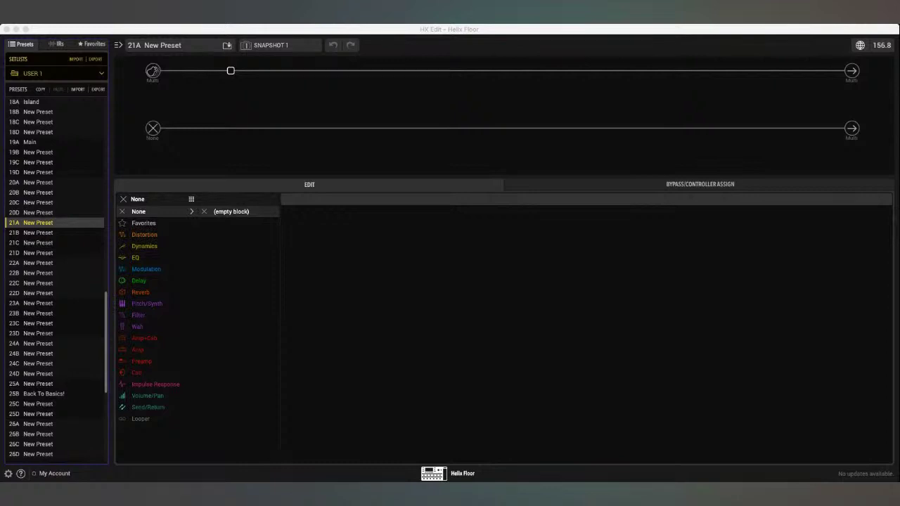
Insert an Amp+Cab block on the upper signal path with US Double Nrm, and switch its model to US Double Vib.
key(super+Tab)
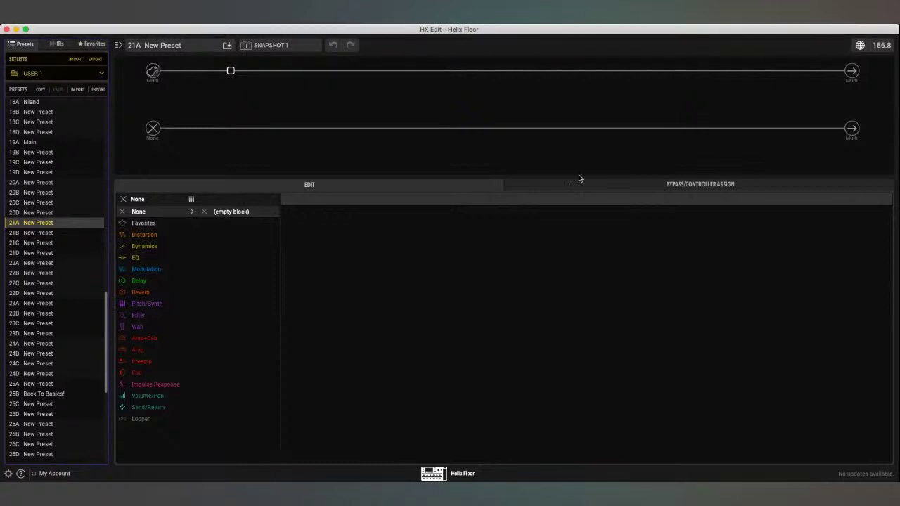
click(541, 71)
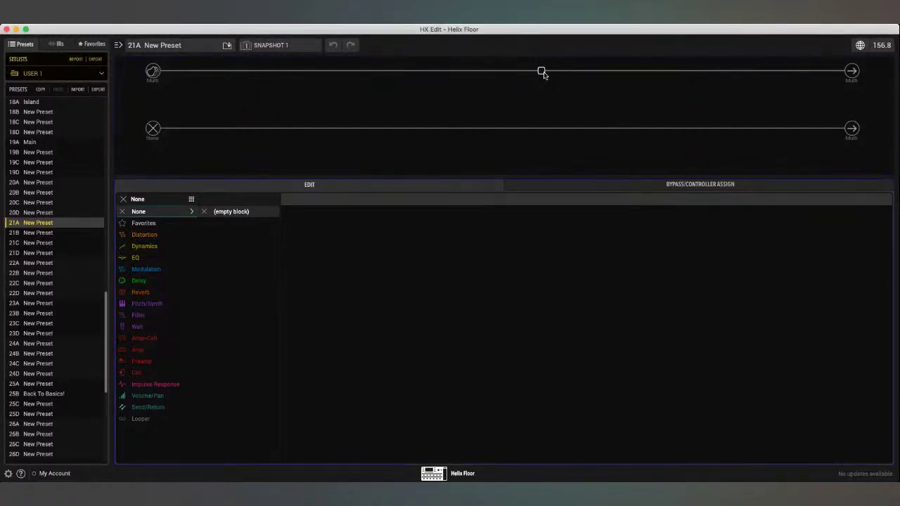
click(152, 341)
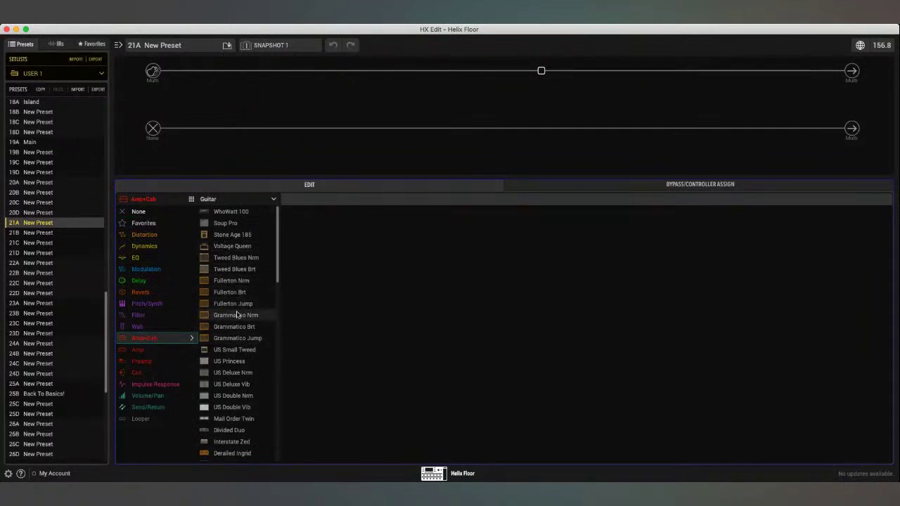
scroll(236, 315, down, 20)
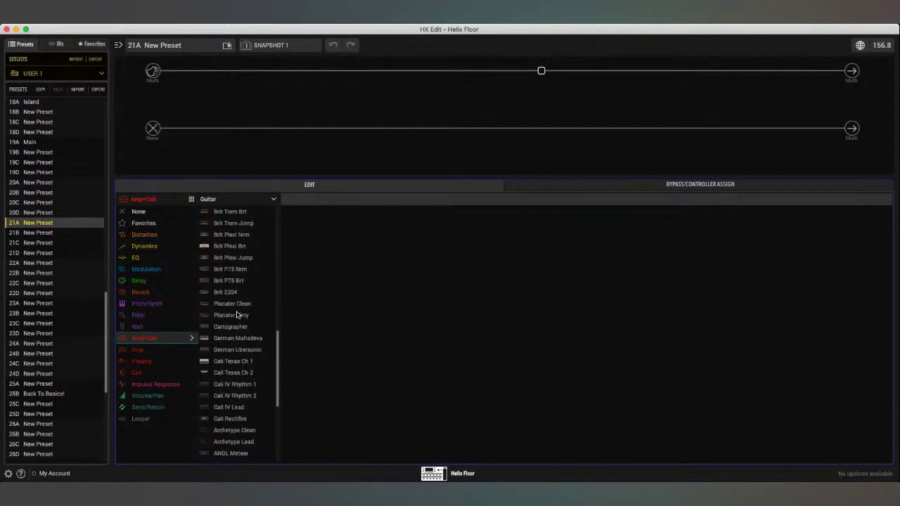
scroll(237, 315, up, 20)
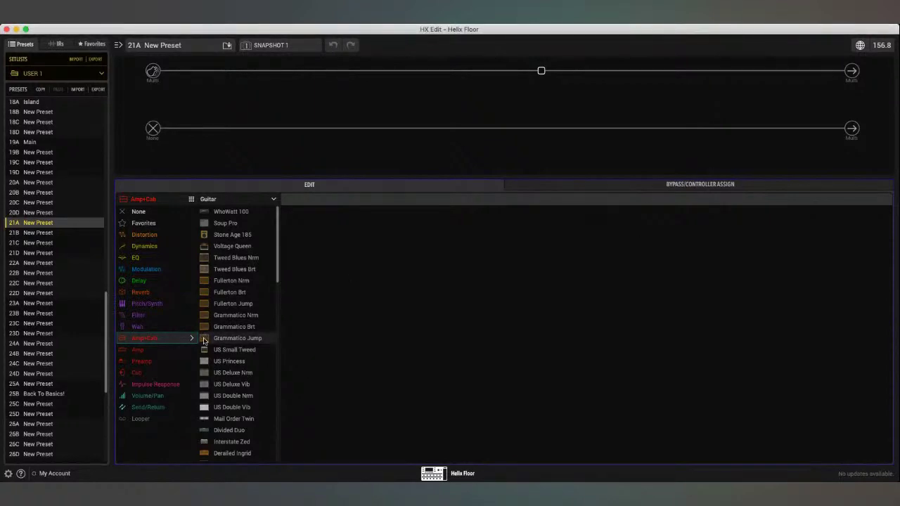
scroll(239, 373, down, 4)
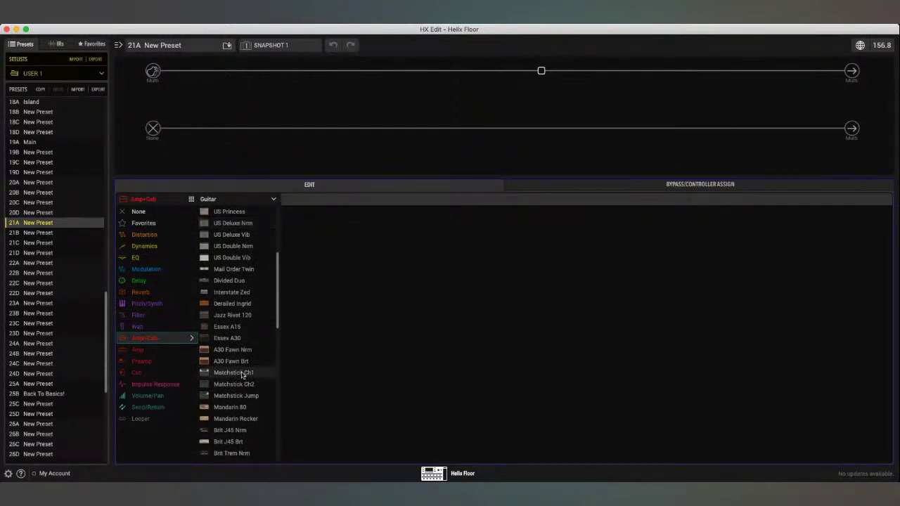
scroll(242, 374, up, 2)
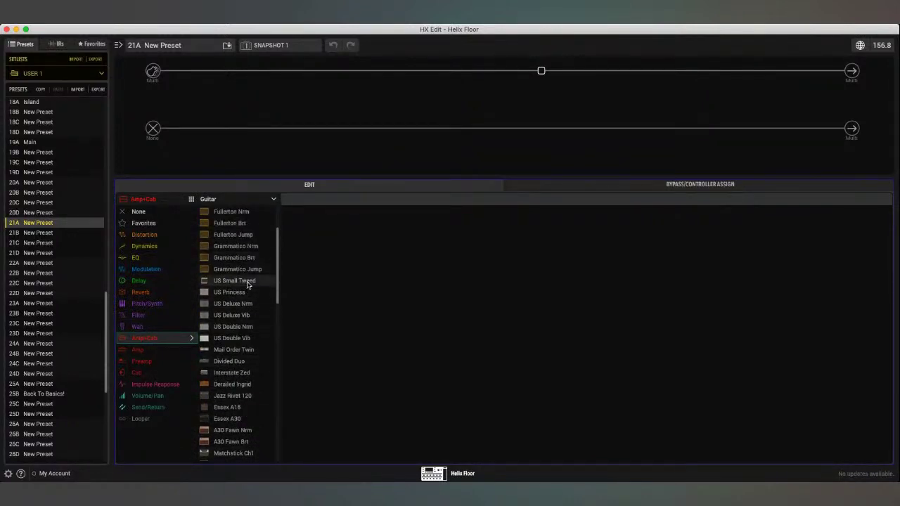
click(232, 328)
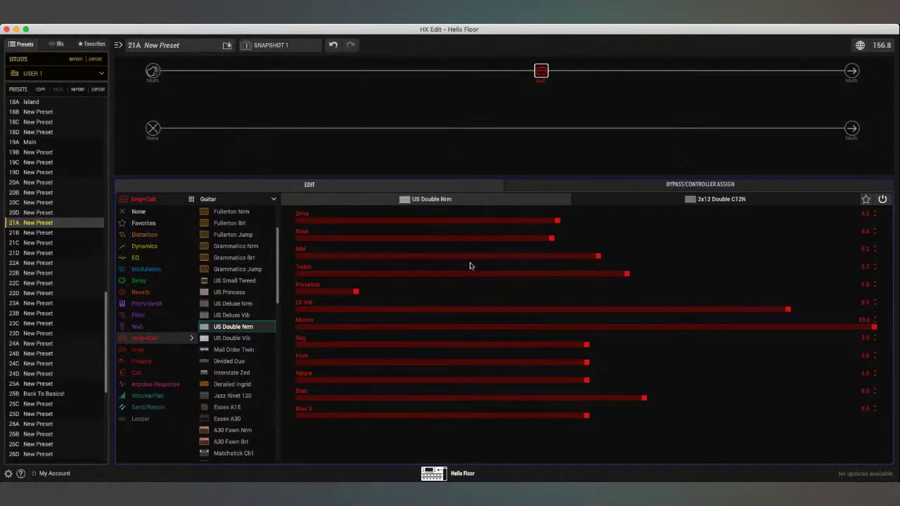
click(231, 342)
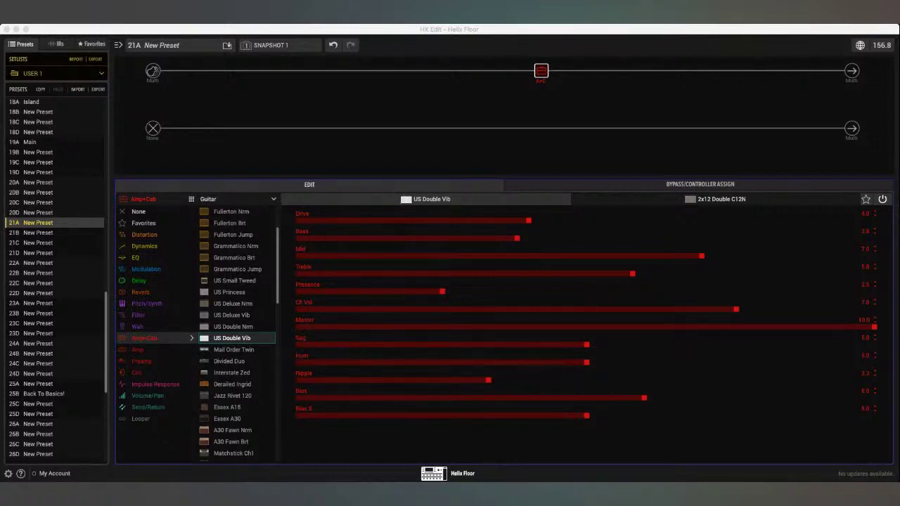
Add a Legacy '63 Spring reverb after the Amp+Cab block and move it down onto a parallel path.
click(619, 71)
click(140, 292)
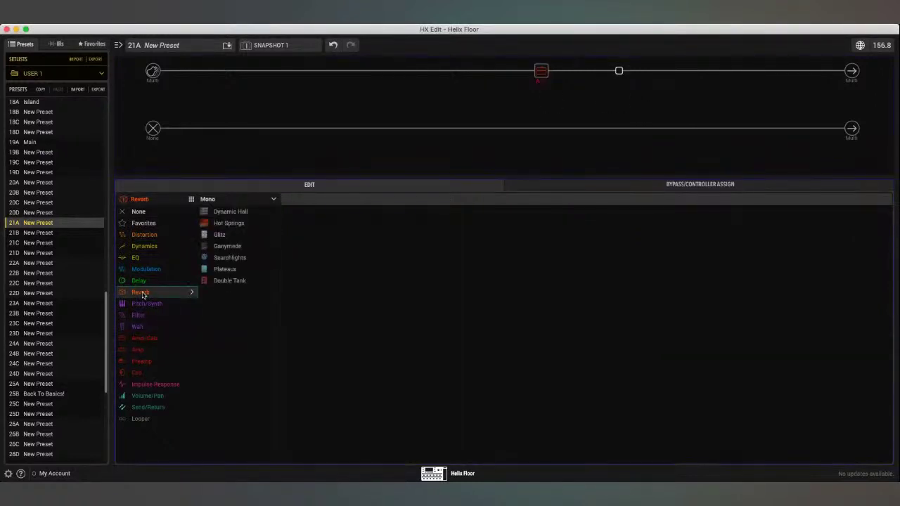
click(245, 203)
click(246, 237)
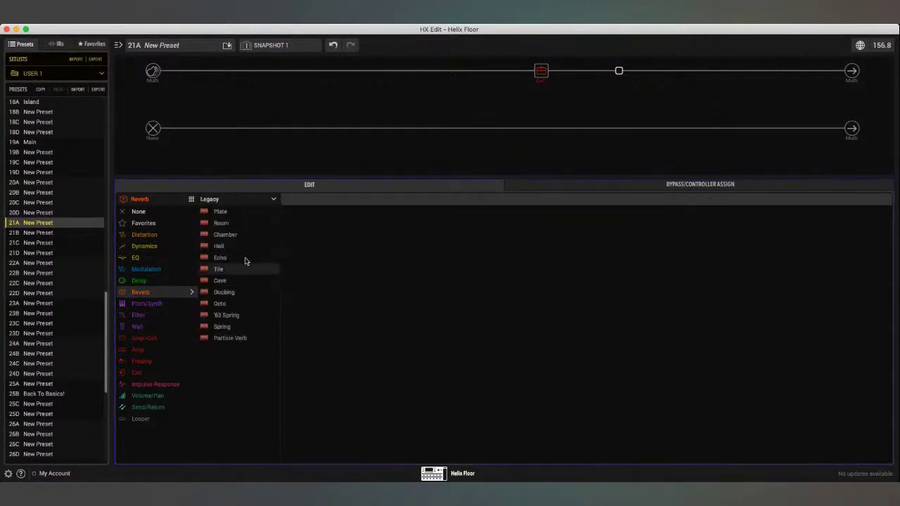
click(237, 316)
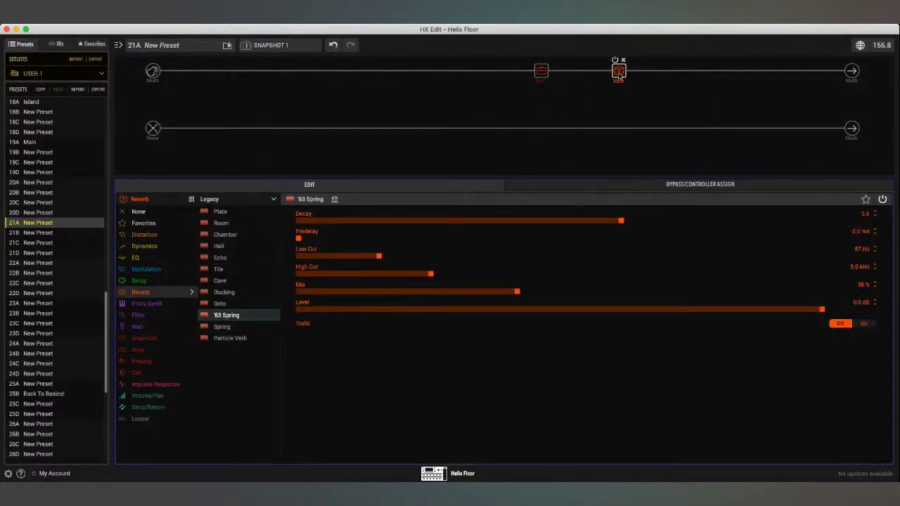
drag(618, 74, 619, 104)
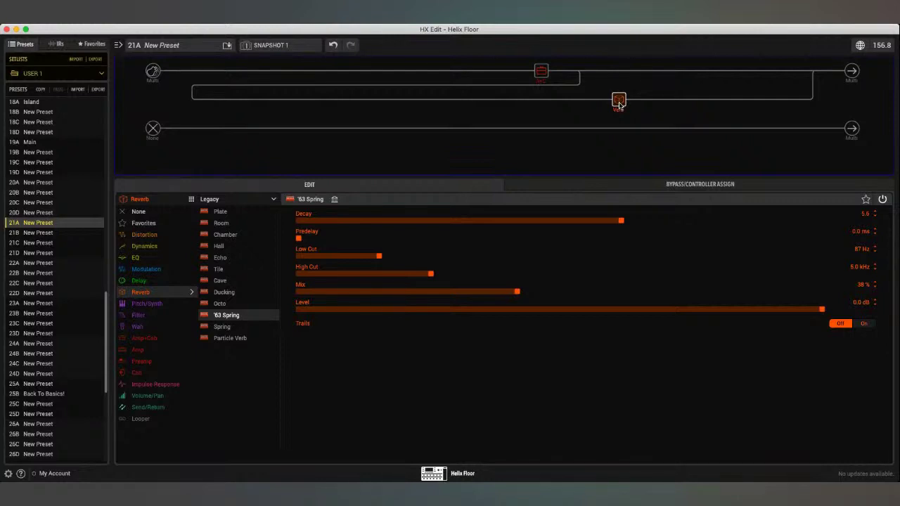
mouse_move(540, 73)
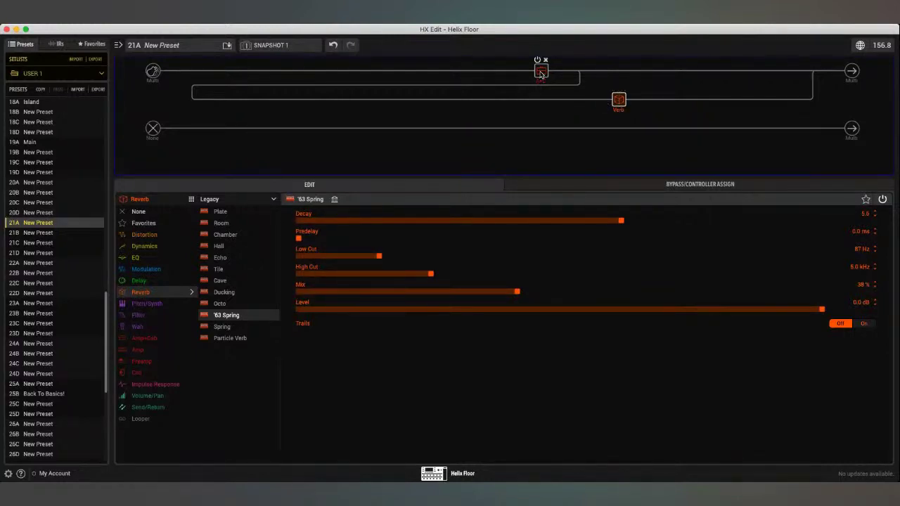
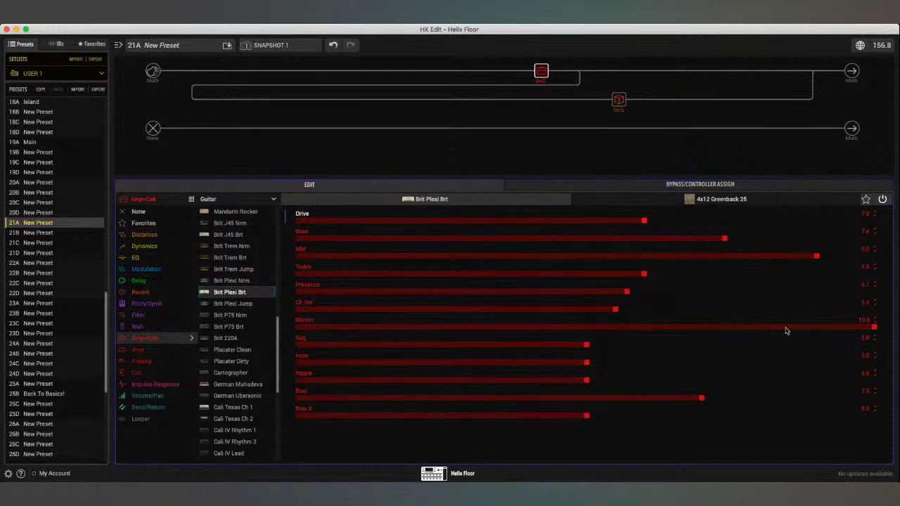
Set the Brit Plexi Brt amp's Master to 7.8, Treble to 6.8, Presence to 7.0, Ch Vol to 6.3 and Bass to 6.7.
drag(785, 328, 749, 329)
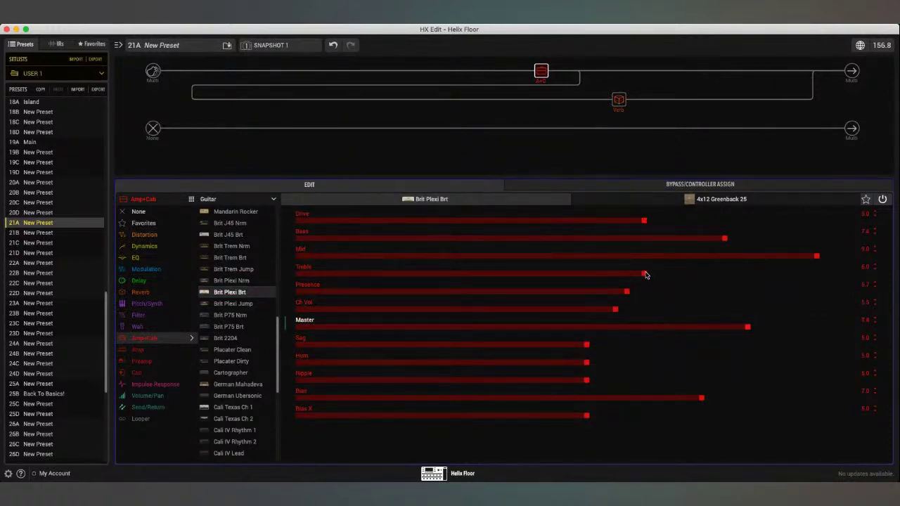
drag(646, 274, 691, 274)
drag(635, 288, 701, 291)
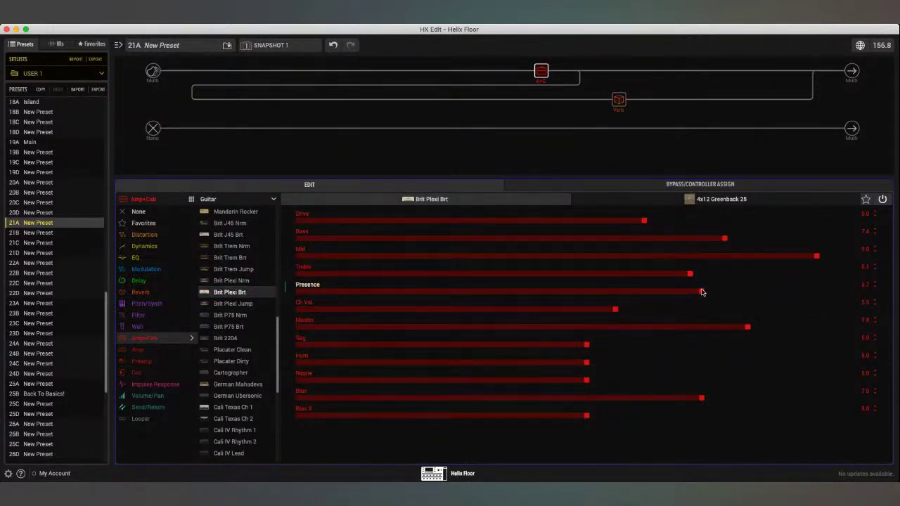
drag(617, 310, 662, 310)
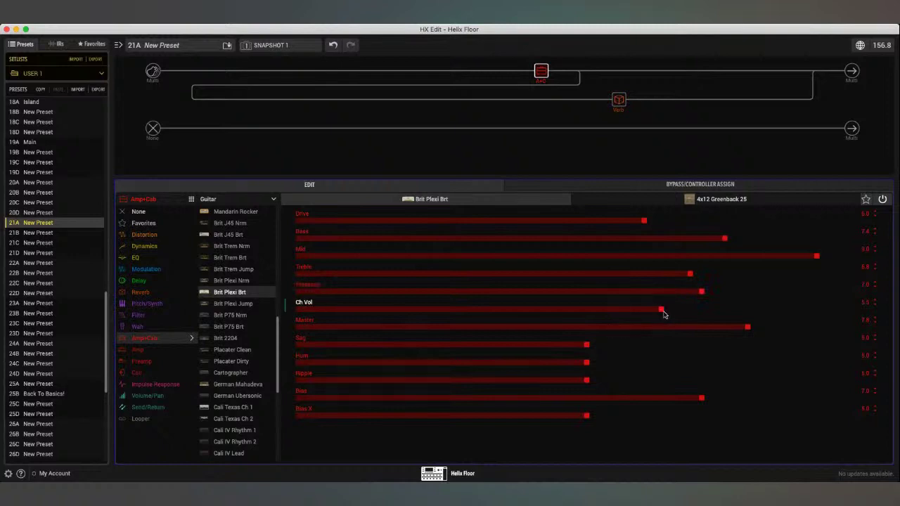
drag(725, 238, 686, 239)
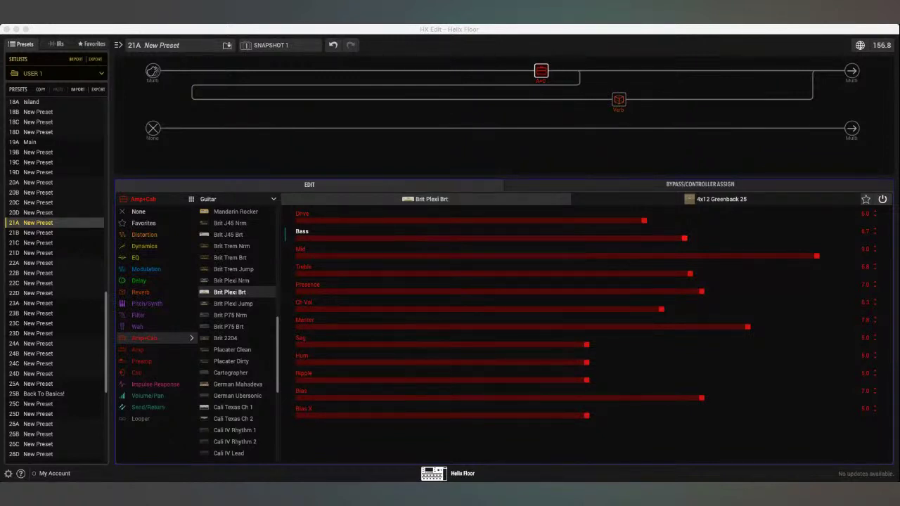
Reset the Brit Plexi Brt model, and sweep its 4x12 Greenback 25 cab mic through 421 Dynamic and back to 57 Dynamic.
click(234, 293)
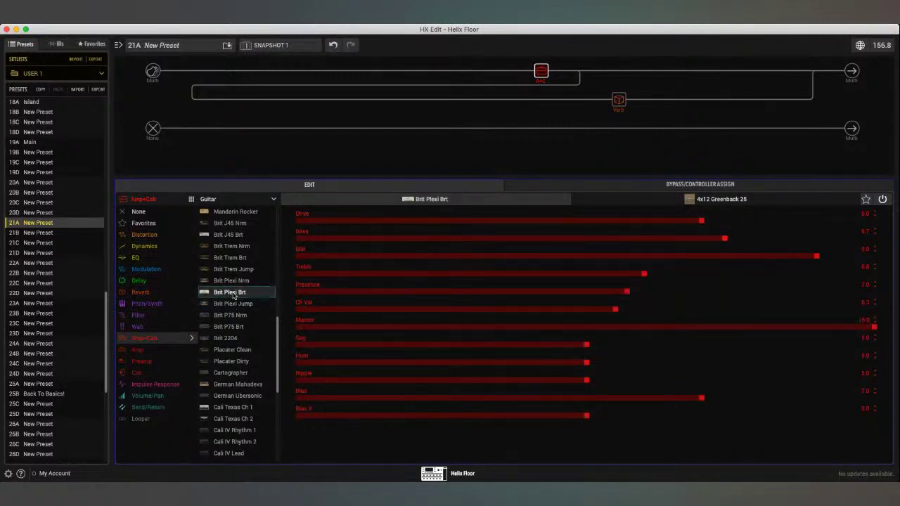
click(668, 201)
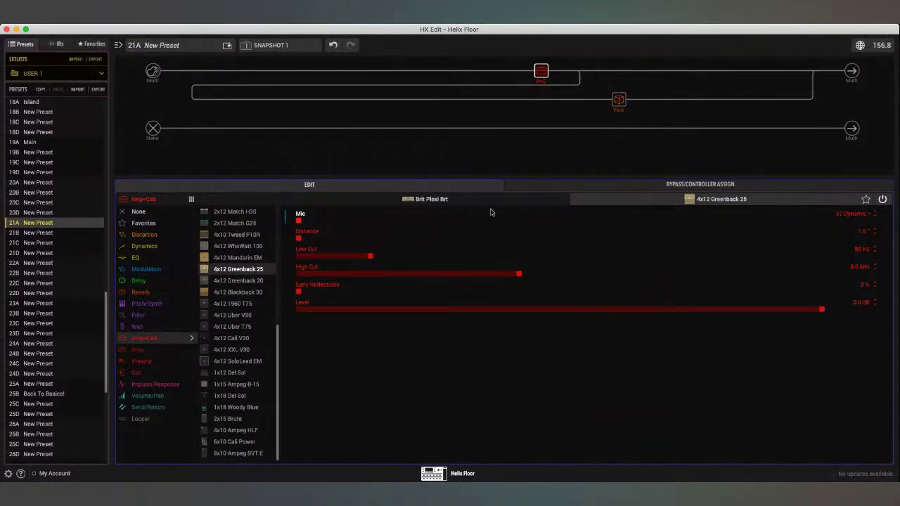
drag(301, 221, 379, 225)
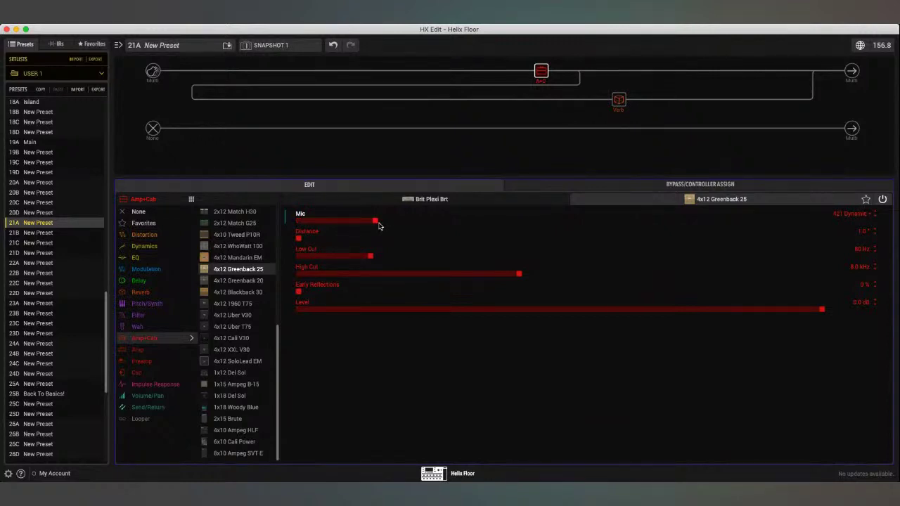
drag(379, 225, 405, 227)
drag(405, 227, 289, 223)
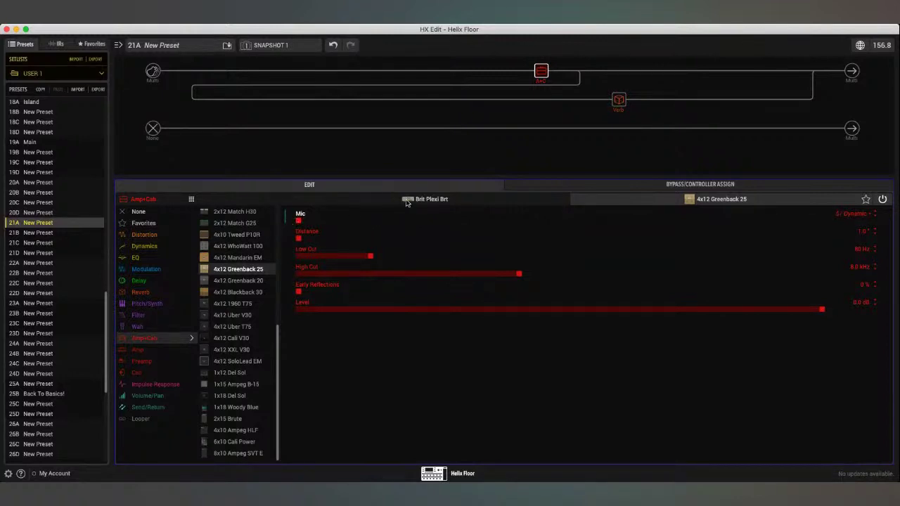
Set the Brit Plexi Brt amp's Drive to 6.1, Master to 6.7, Treble to 6.5, Presence to 6.2 and Bass to 7.0.
click(455, 203)
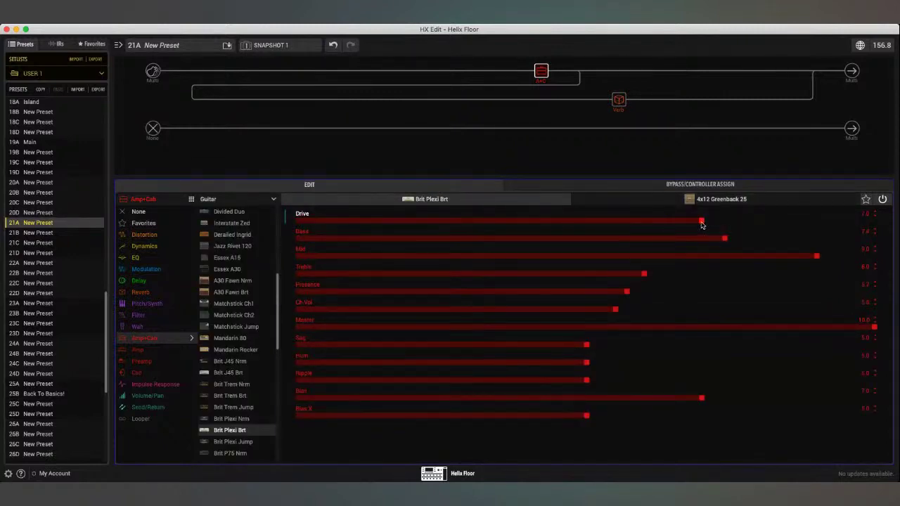
drag(701, 223, 650, 222)
drag(714, 327, 684, 329)
drag(626, 291, 672, 275)
drag(724, 239, 701, 240)
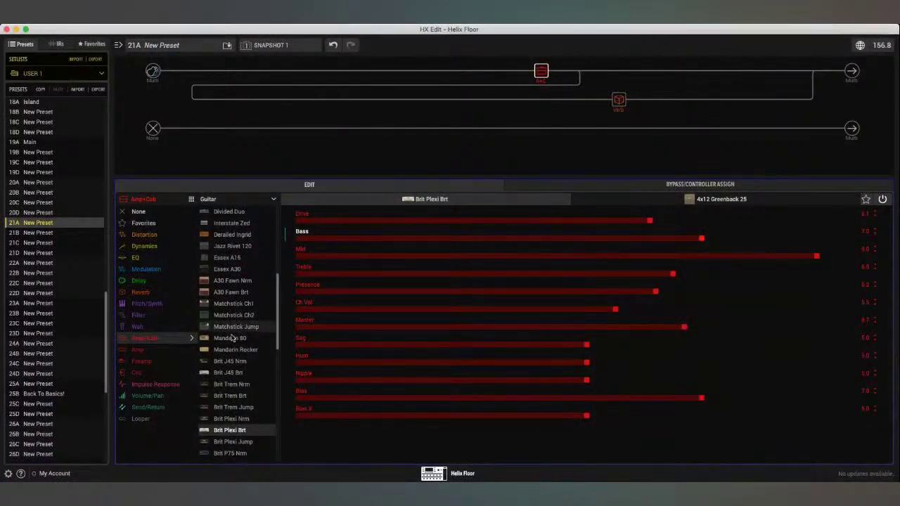
Try Revv Gen Purple, switch the amp model to Revv Gen Red, and set its 4x12 Cali V30 cab mic to 57 Dynamic.
scroll(244, 440, down, 1)
scroll(244, 440, down, 6)
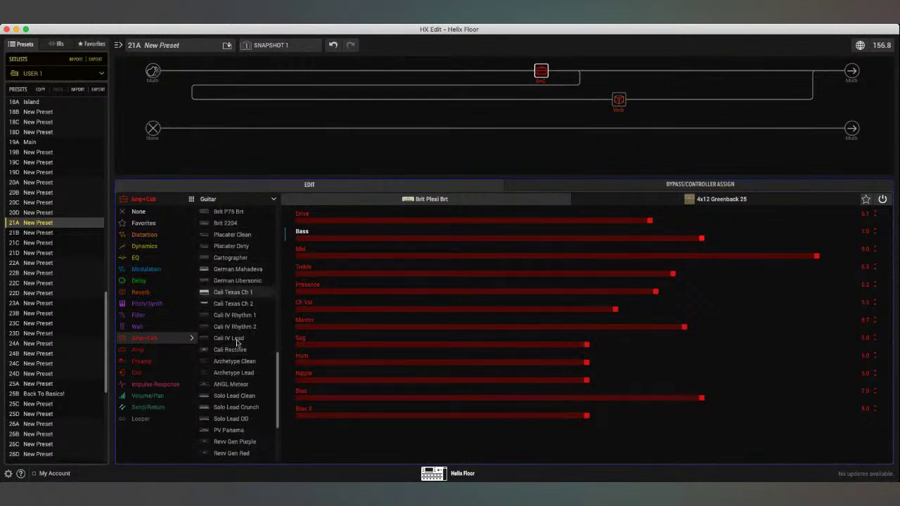
click(241, 442)
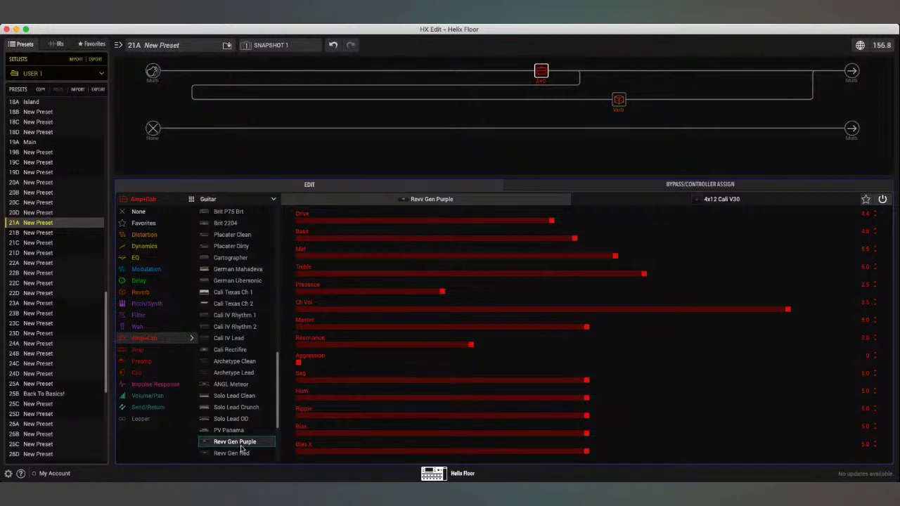
click(243, 457)
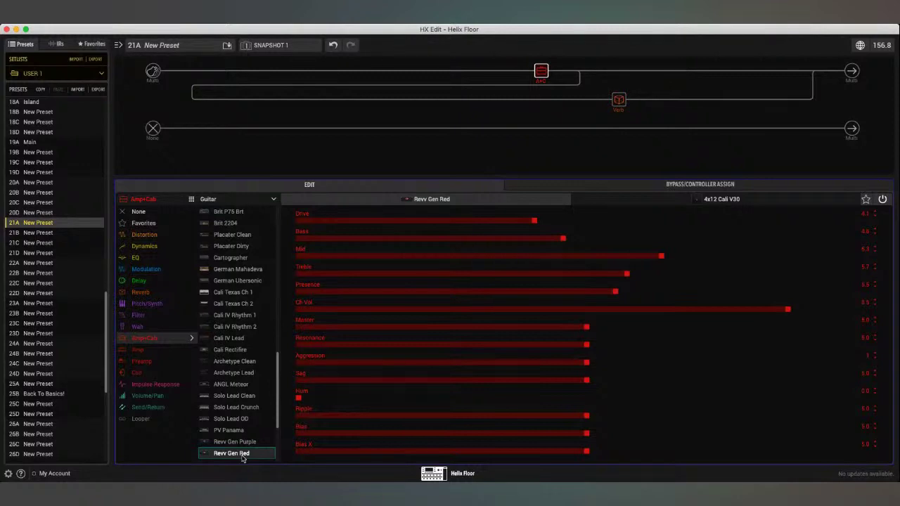
click(625, 201)
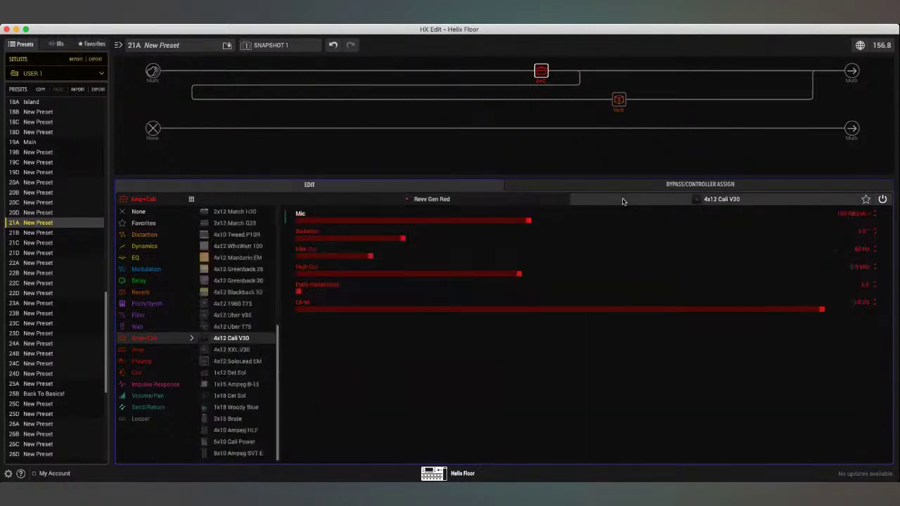
drag(528, 220, 250, 204)
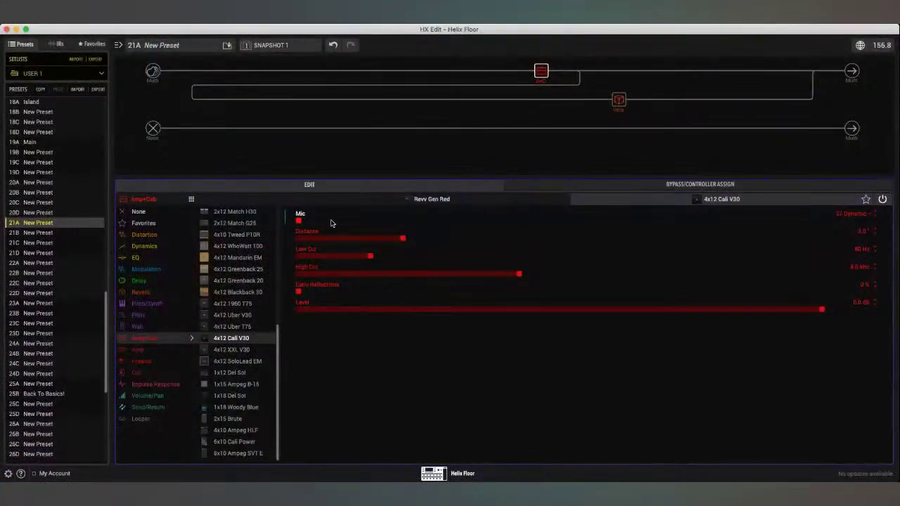
Set the Revv Gen Red amp's Bass to 3.3 and its Treble to 6.3.
click(407, 199)
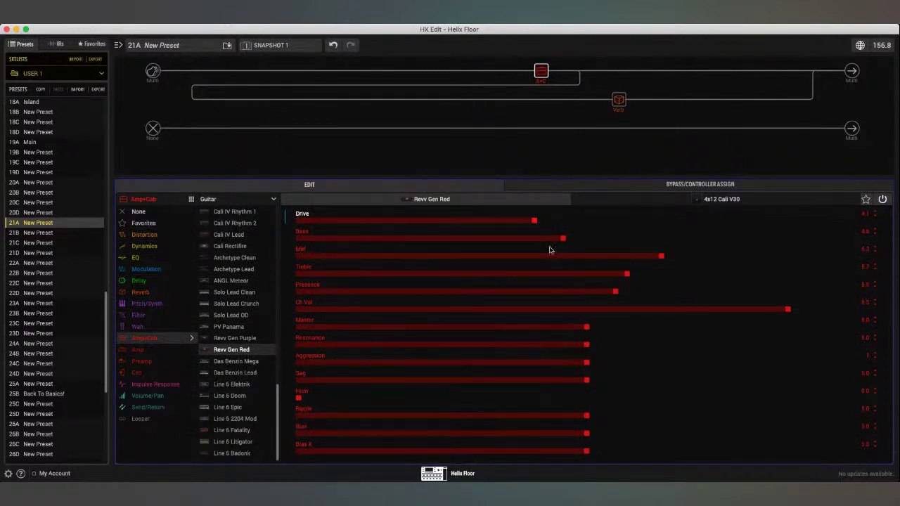
drag(560, 241, 486, 239)
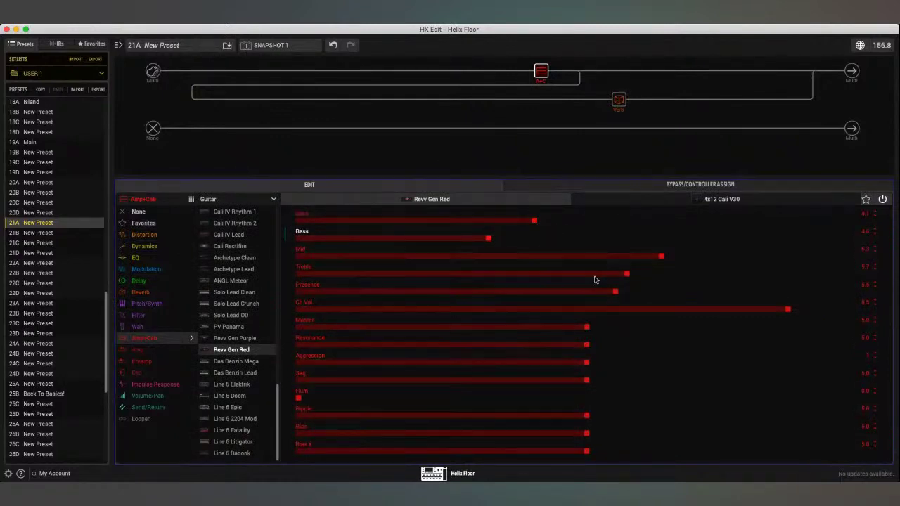
drag(627, 274, 665, 279)
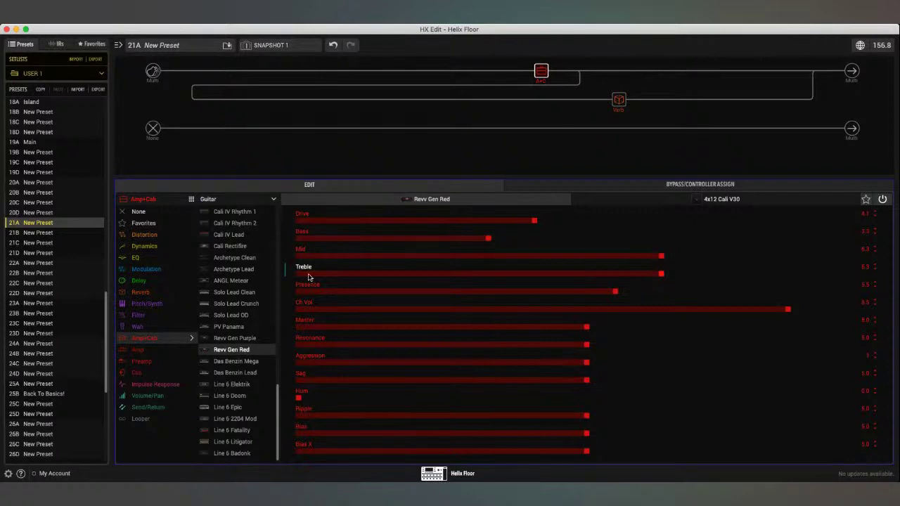
scroll(239, 282, up, 8)
scroll(239, 282, up, 5)
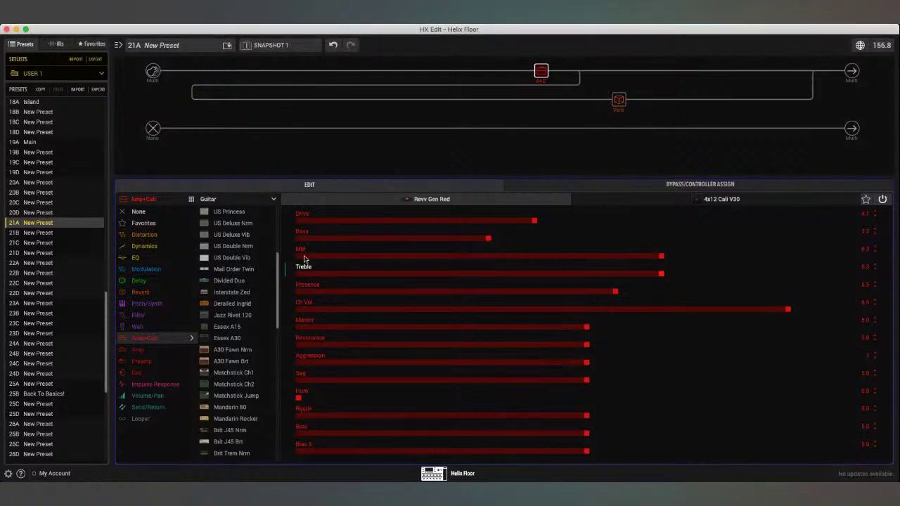
Check the Legacy modulation models and add a mono Optical Trem in the empty slot before the amp.
click(464, 71)
click(157, 269)
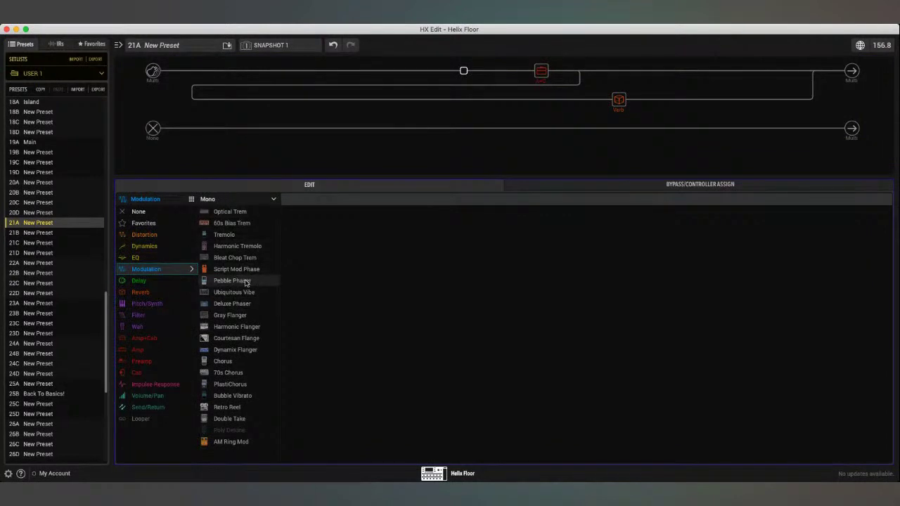
click(245, 199)
click(246, 238)
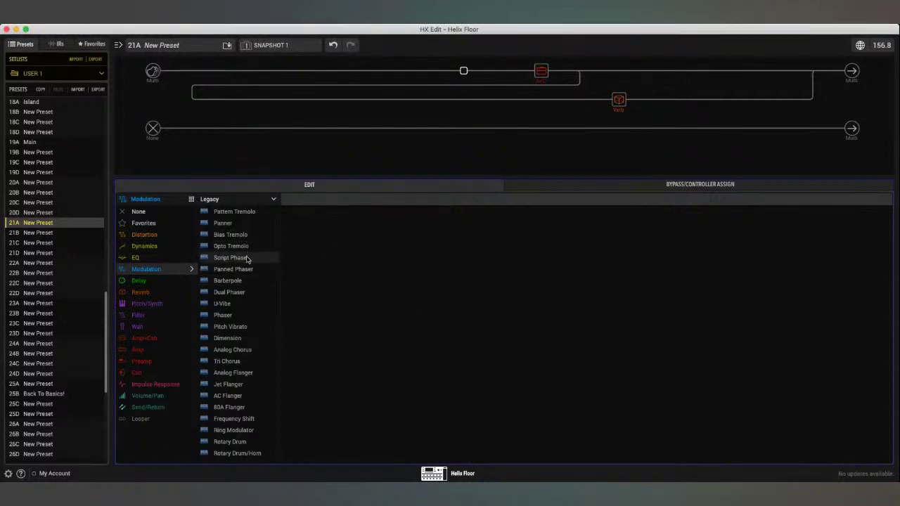
click(239, 200)
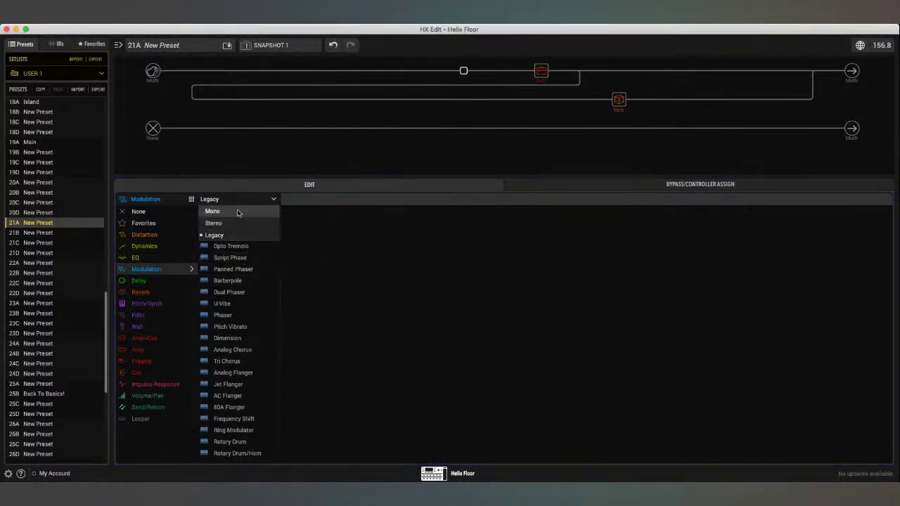
click(237, 211)
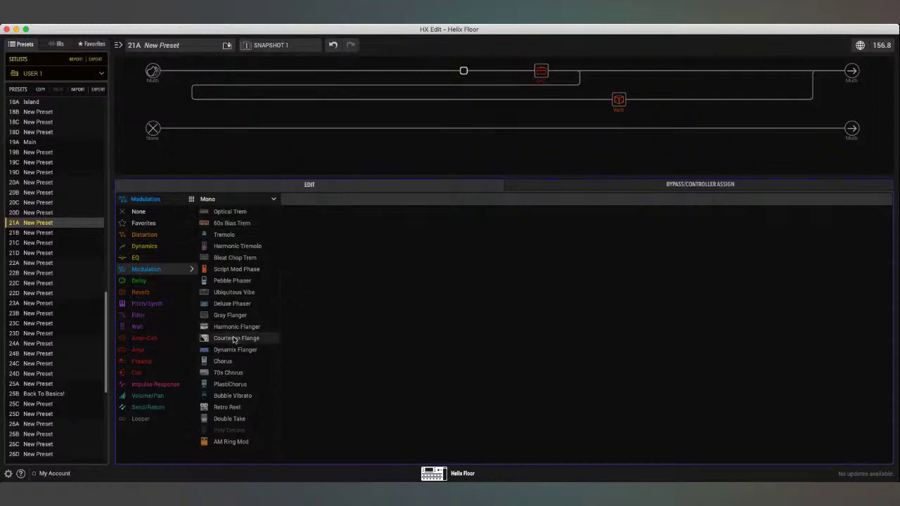
click(229, 213)
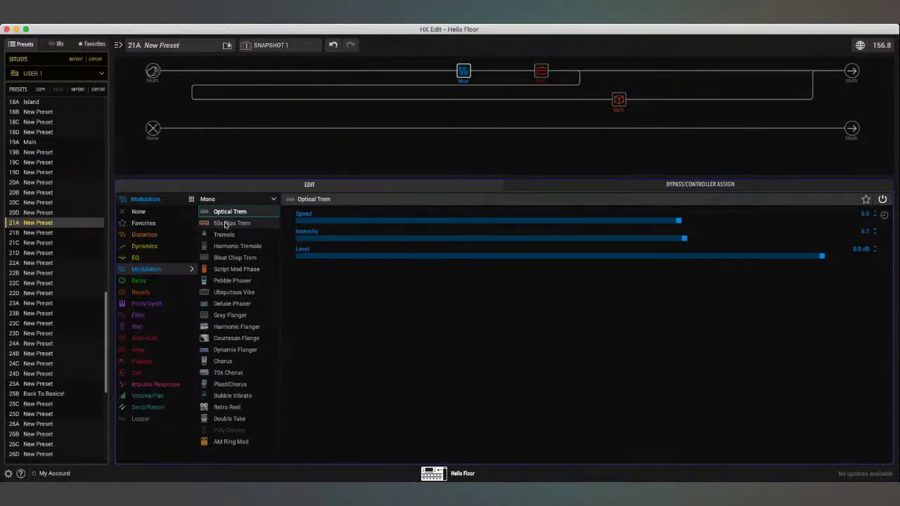
Switch the Amp+Cab block's model to Cali Texas Ch 1.
click(541, 71)
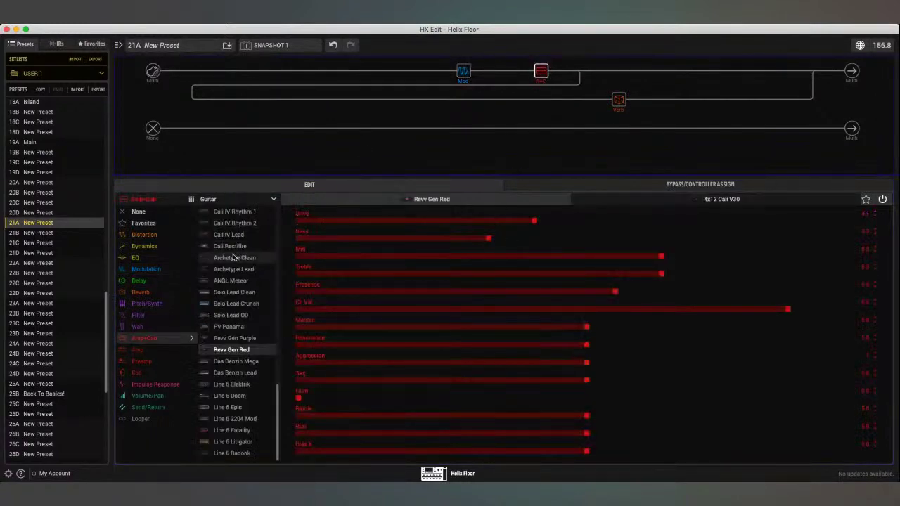
scroll(235, 260, up, 5)
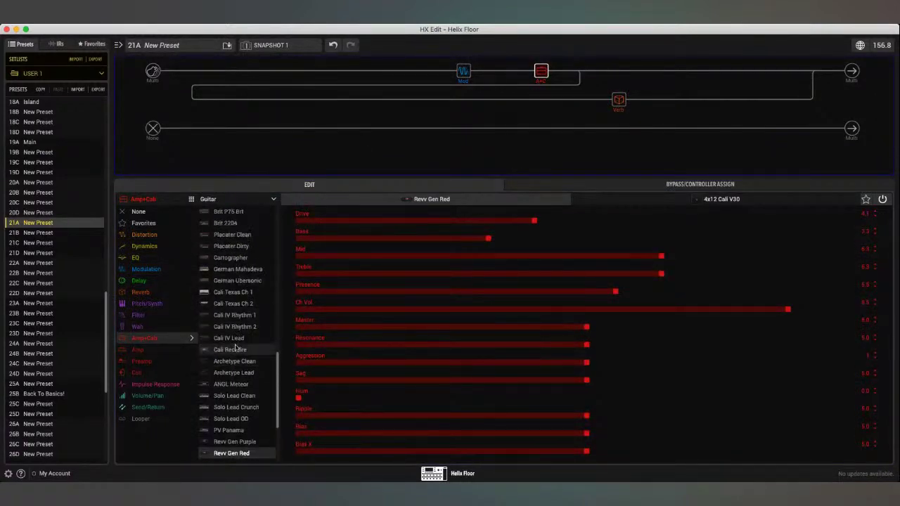
click(235, 293)
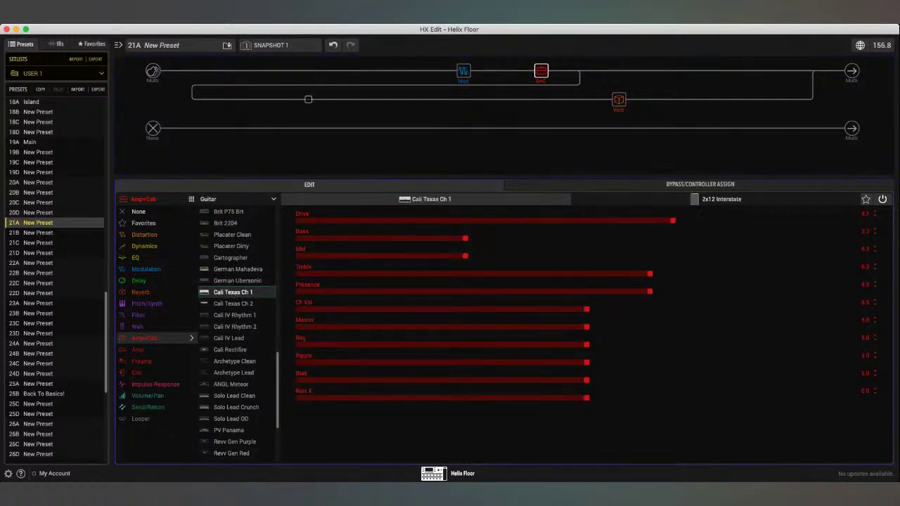
Try 60s Bias Trem with Speed 4.2 in the modulation block, and switch it to Tremolo with Speed 4.2 Hz.
click(463, 70)
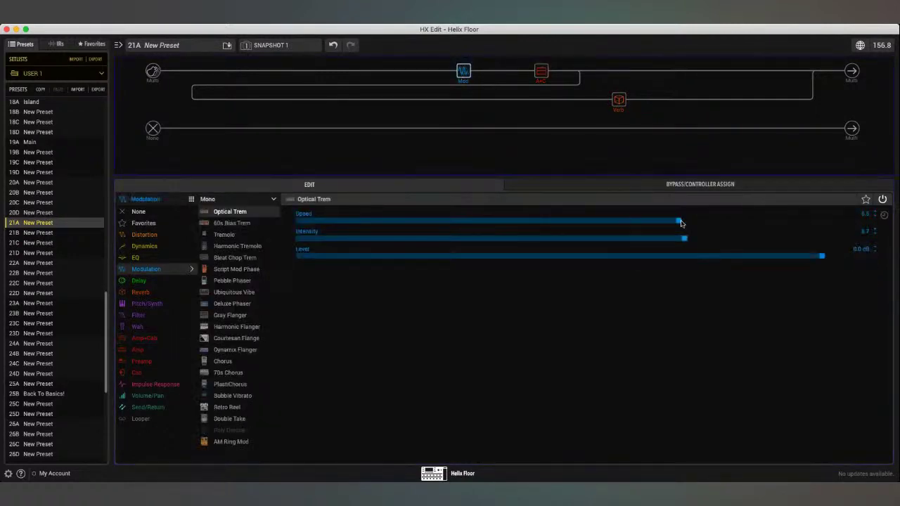
click(227, 224)
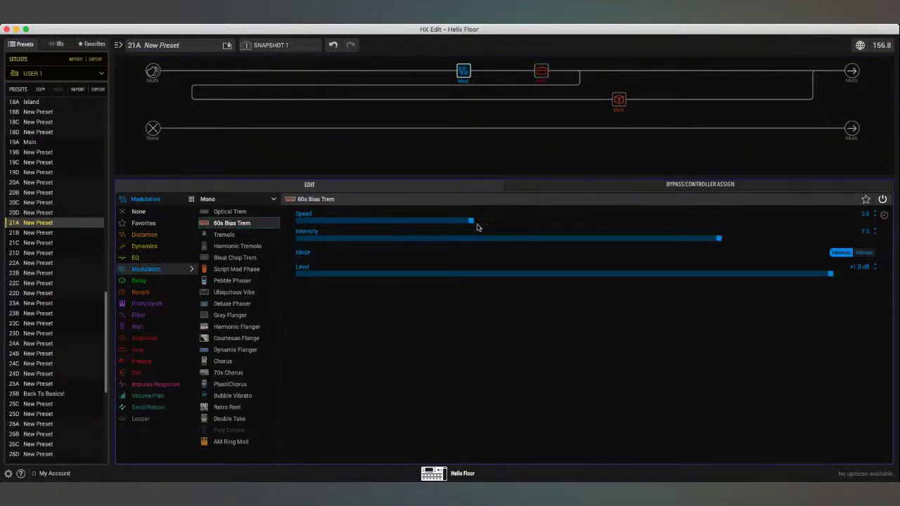
drag(473, 222, 542, 227)
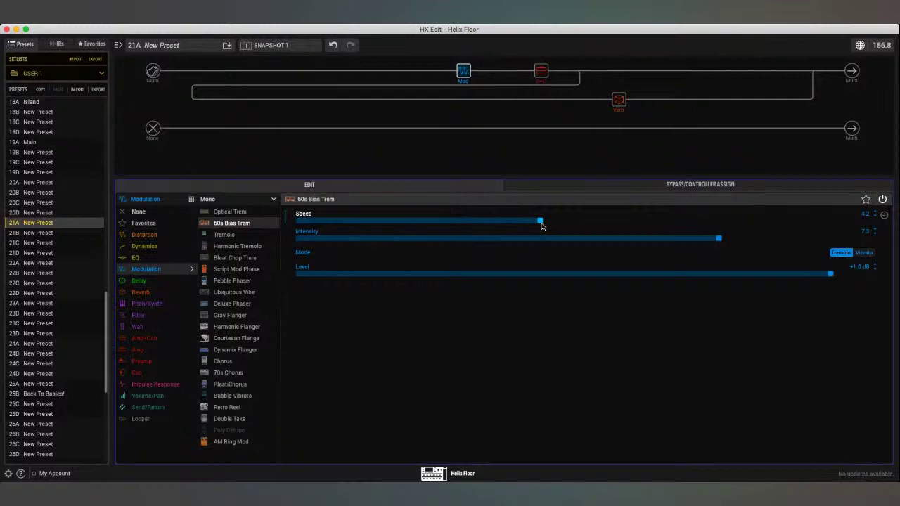
click(236, 240)
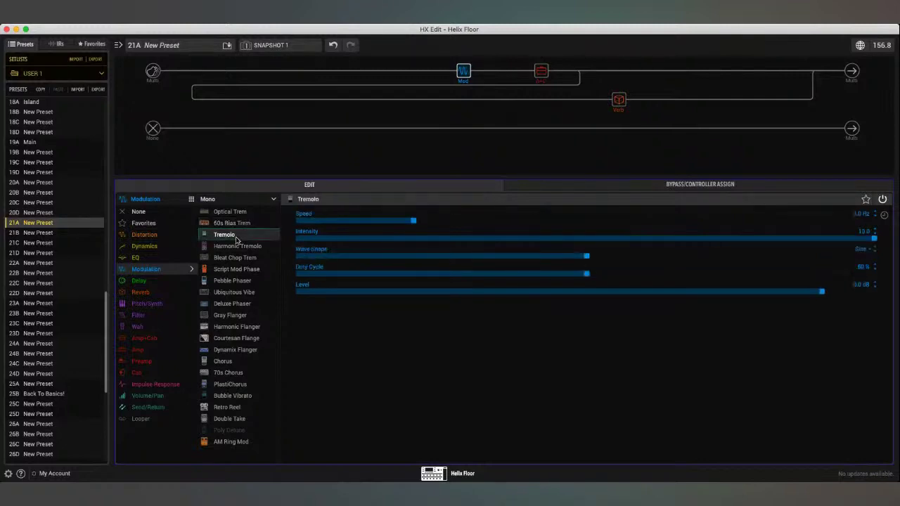
drag(414, 221, 461, 224)
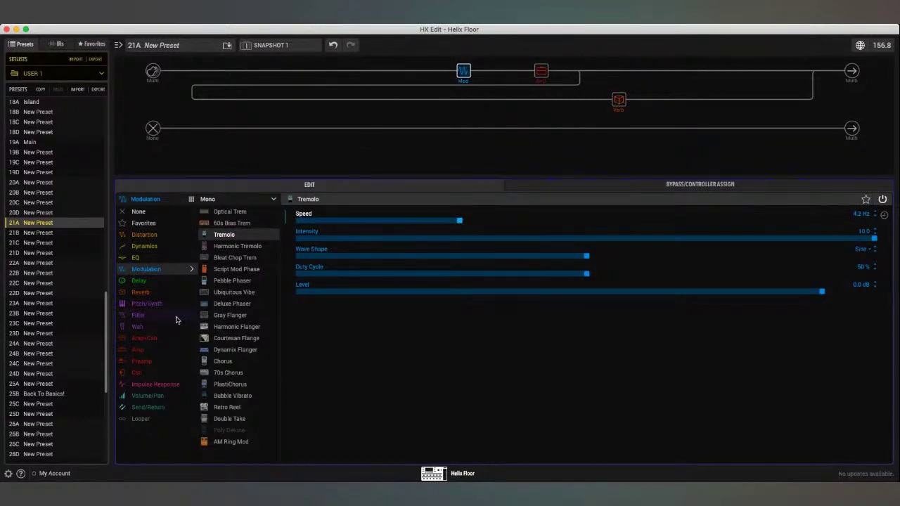
Try the Chorus and 70s Chorus models in the modulation block, and remove the block from the signal path.
click(239, 362)
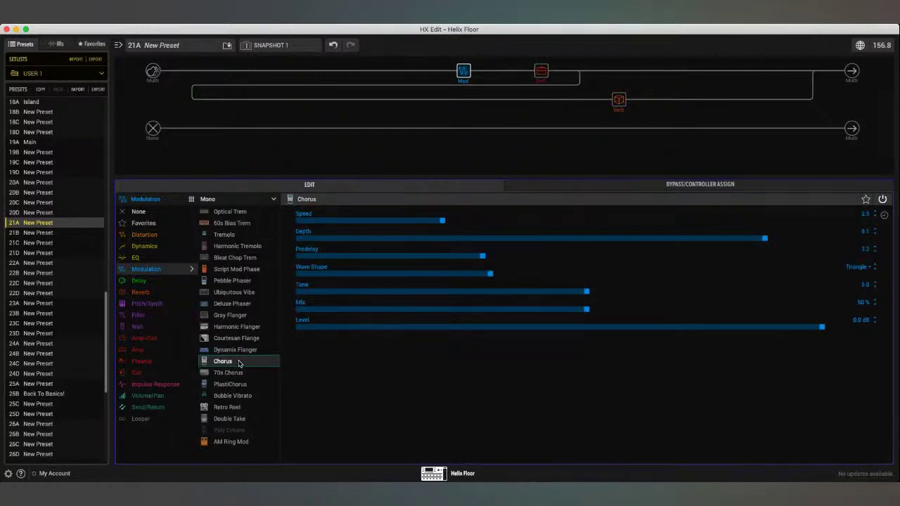
click(226, 375)
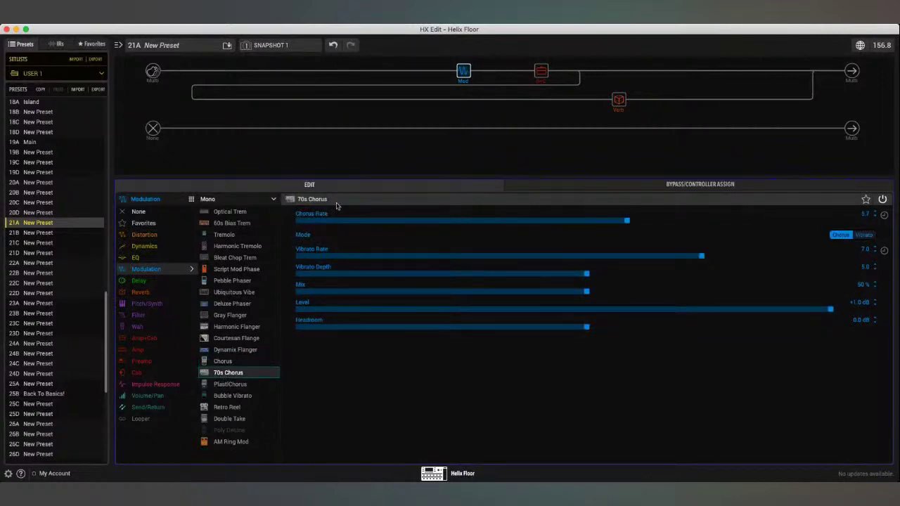
mouse_move(462, 75)
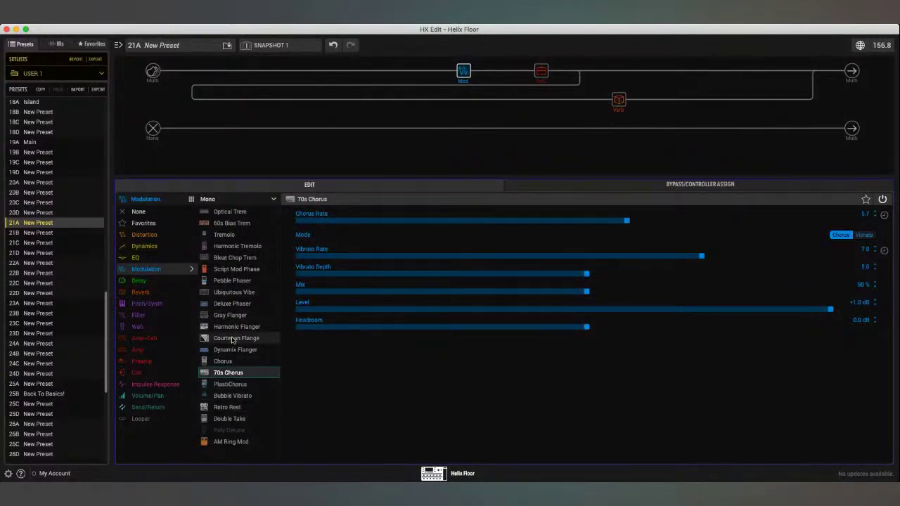
mouse_move(464, 70)
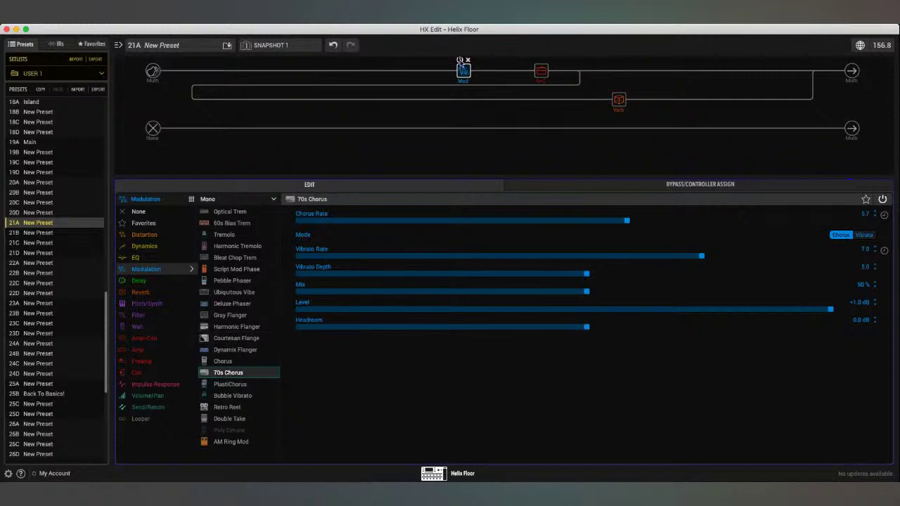
click(466, 61)
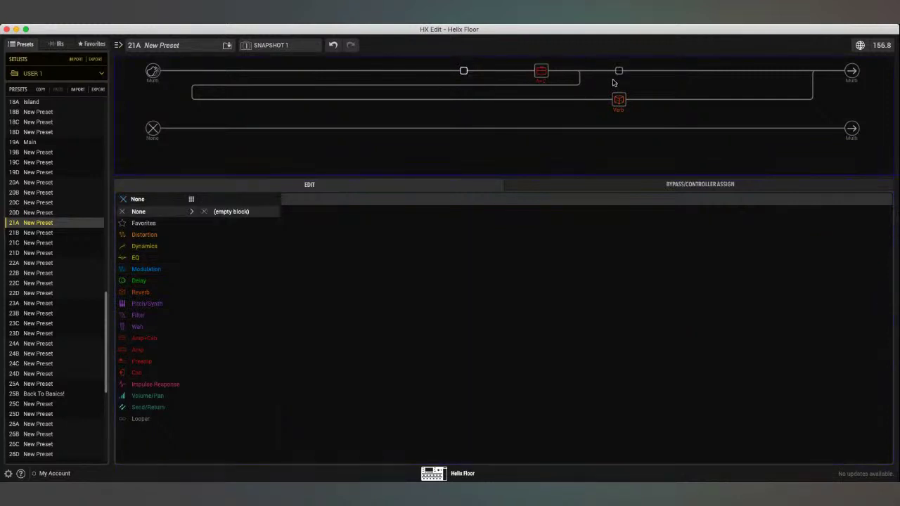
Try mono Simple Delay and Sweep Echo in a delay block before the parallel reverb, and remove that block.
click(140, 281)
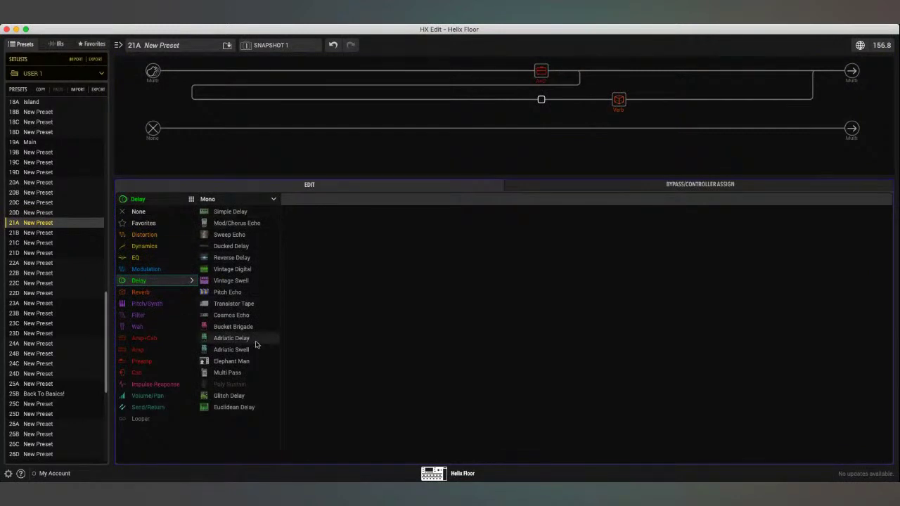
click(236, 212)
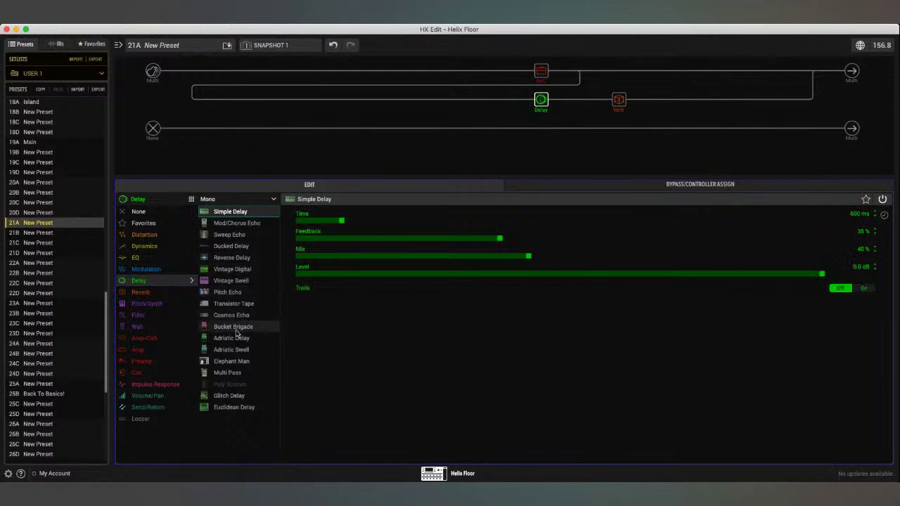
click(232, 235)
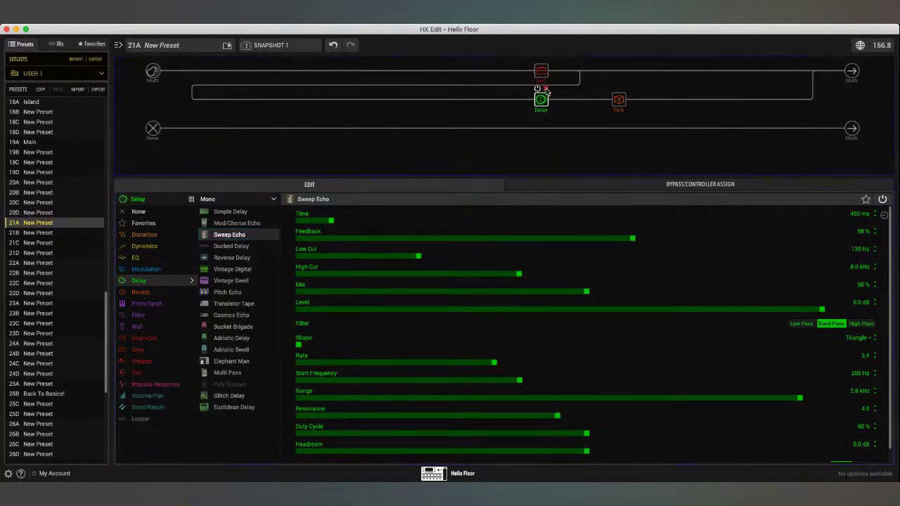
click(547, 90)
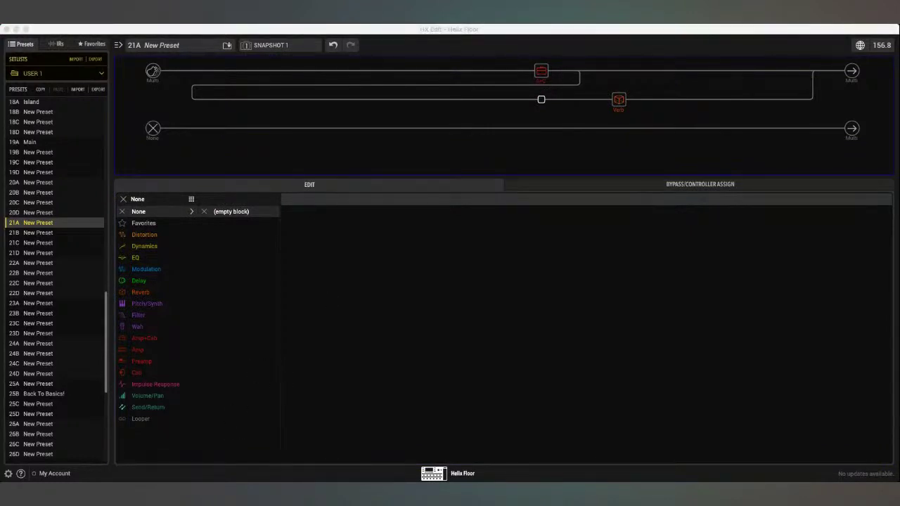
Examine the full list of mono distortion models for the empty slot before the amp.
click(463, 70)
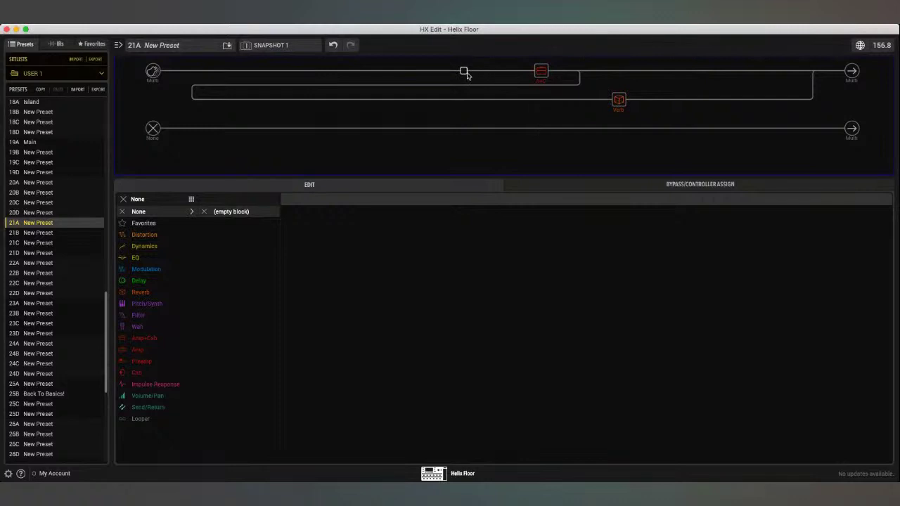
click(159, 234)
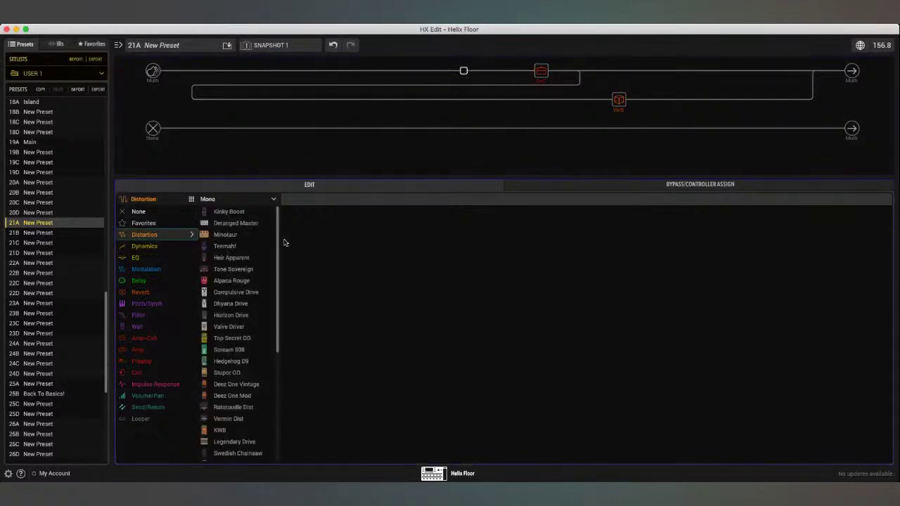
scroll(241, 282, down, 3)
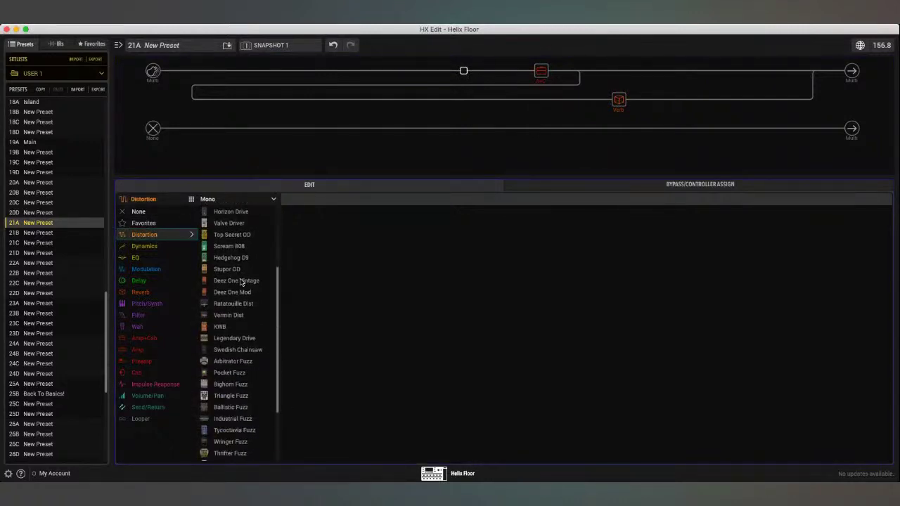
scroll(242, 282, down, 3)
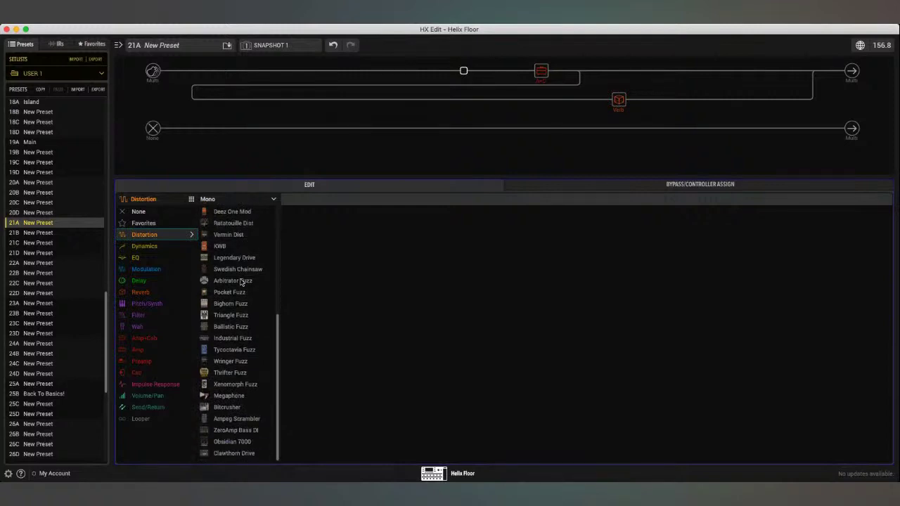
scroll(241, 282, up, 6)
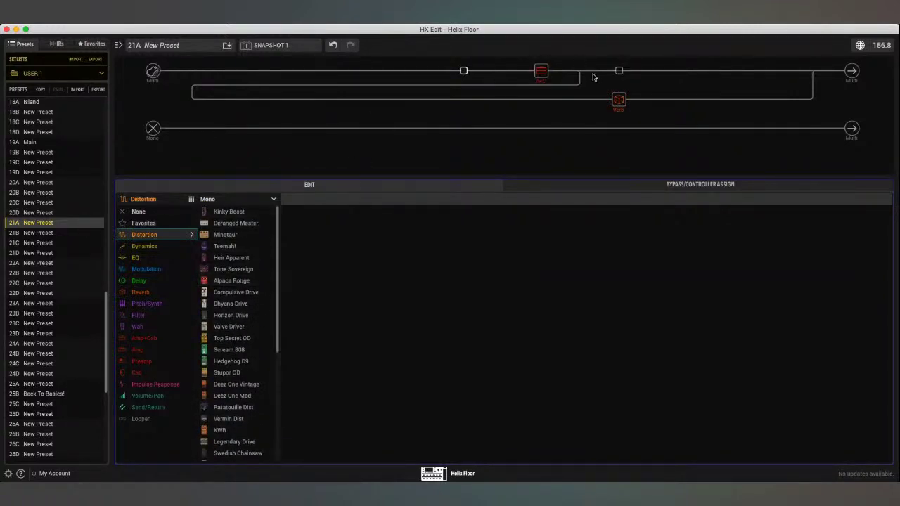
Change the mic of the 2x12 Interstate cab paired with the Cali Texas Ch 1 amp.
click(541, 70)
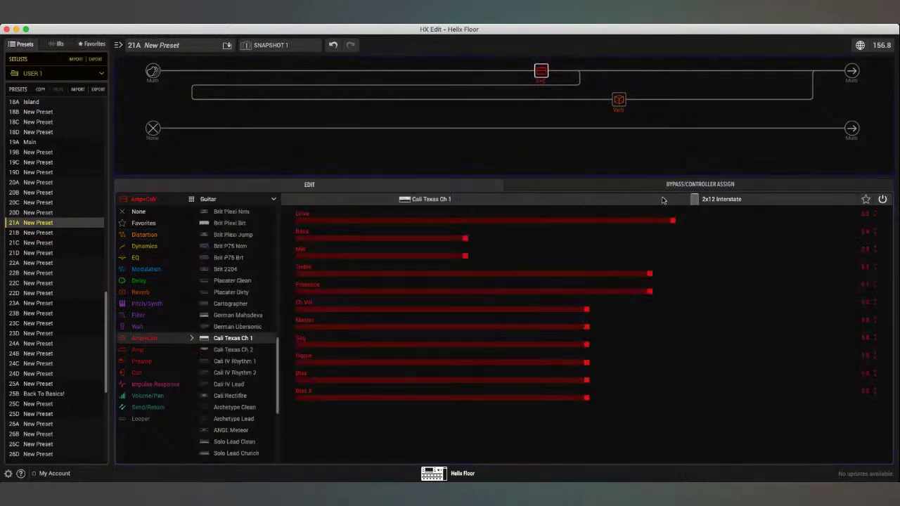
click(662, 199)
drag(392, 221, 520, 224)
click(464, 72)
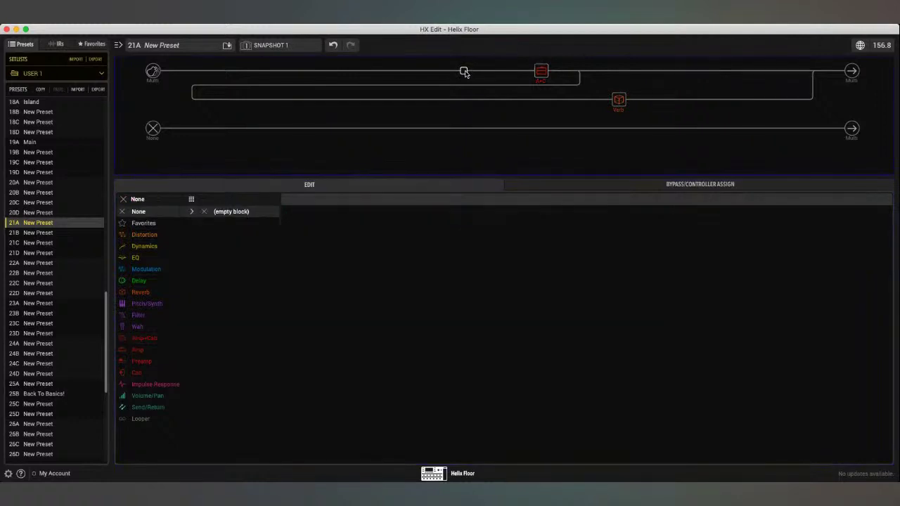
click(155, 237)
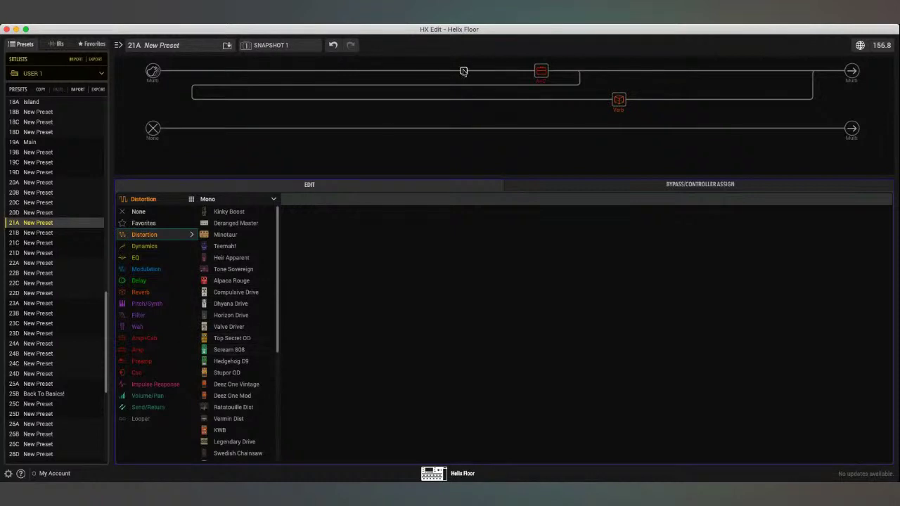
click(541, 72)
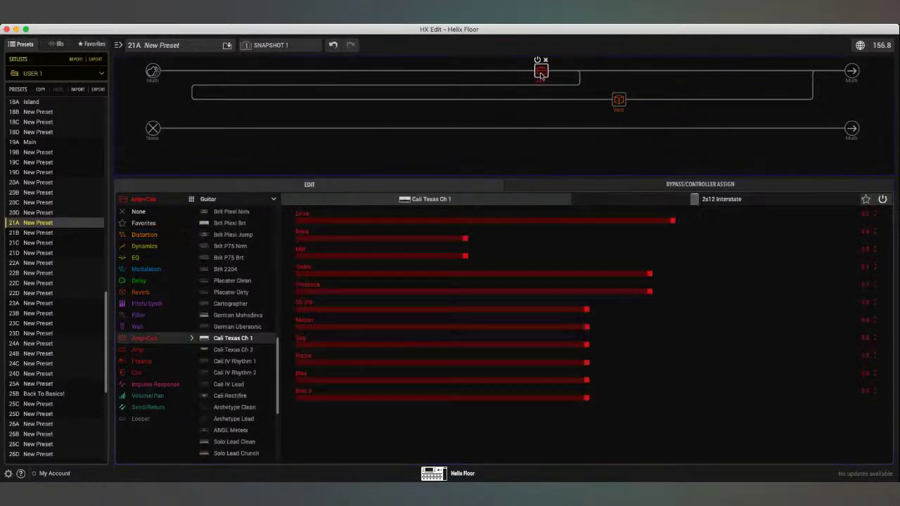
Add a mono Scream 808 distortion before the amp, with Gain at 0.0 and Level at 10.0.
click(463, 71)
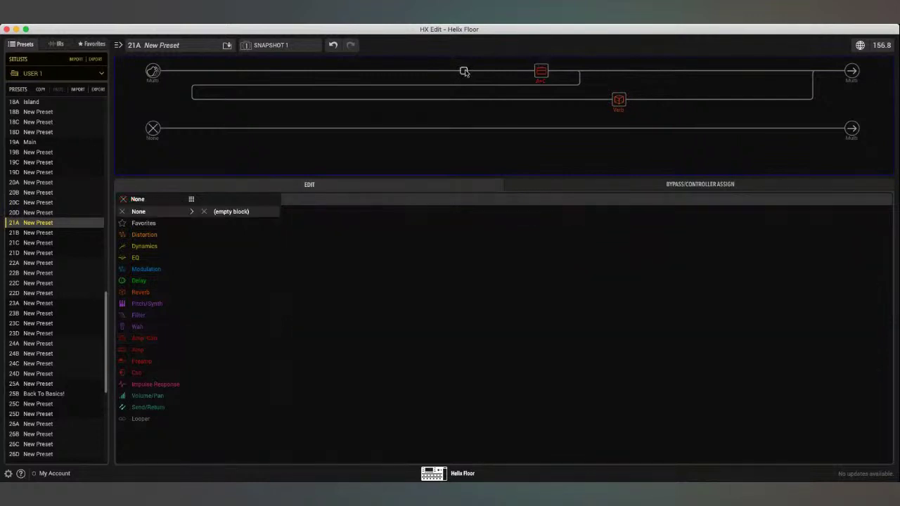
click(161, 235)
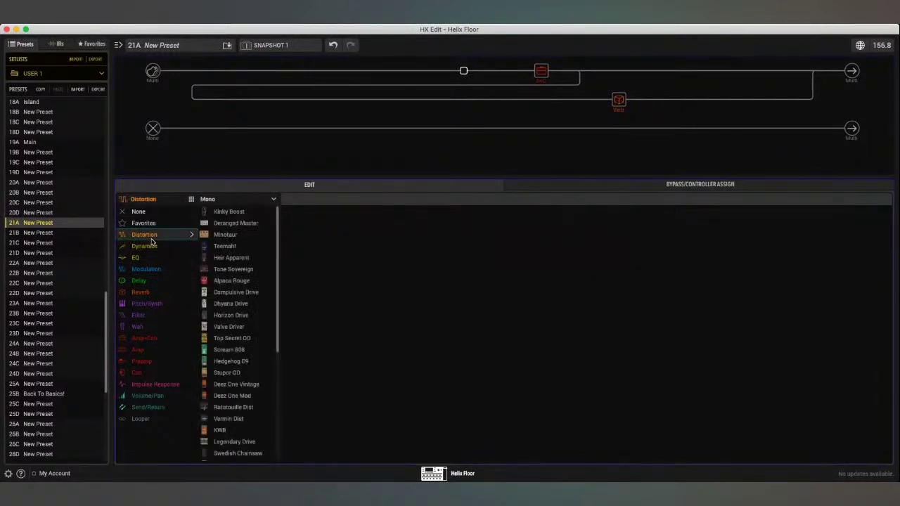
click(243, 351)
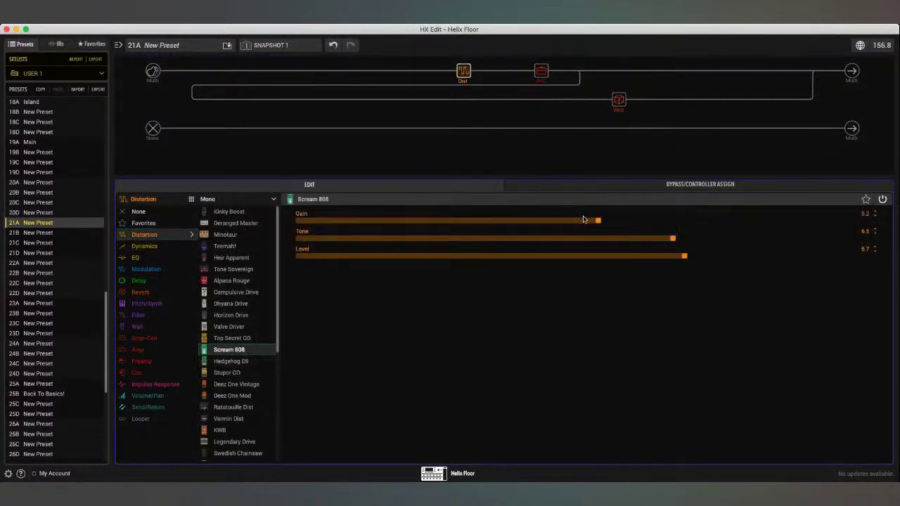
drag(584, 221, 309, 226)
drag(691, 256, 732, 261)
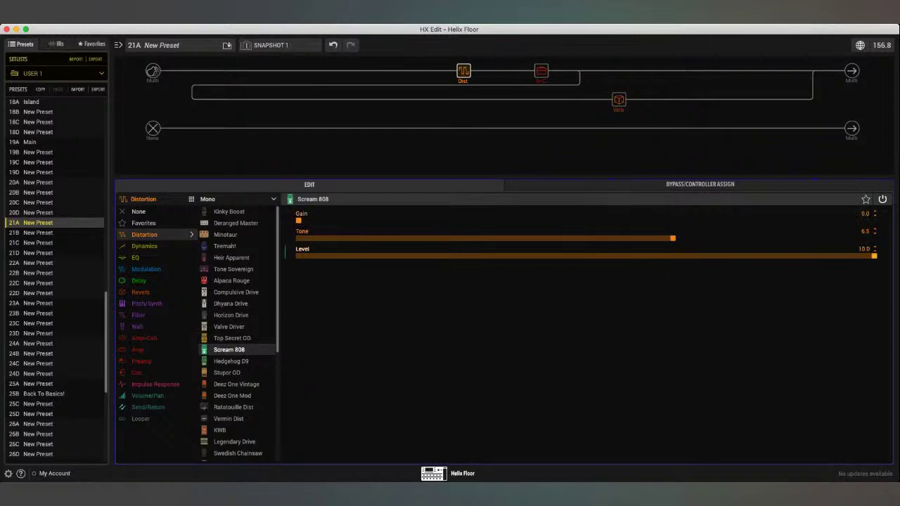
Set the Scream 808's Tone to 7.9, and replace it with Heir Apparent using Boost clipping, Gain 9.9, Tone 5.7 and Level 5.1.
drag(693, 239, 751, 239)
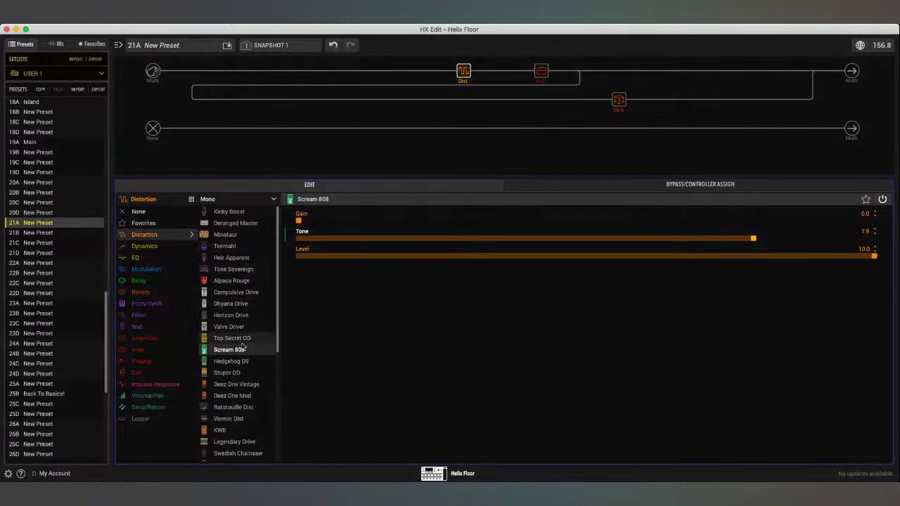
click(236, 258)
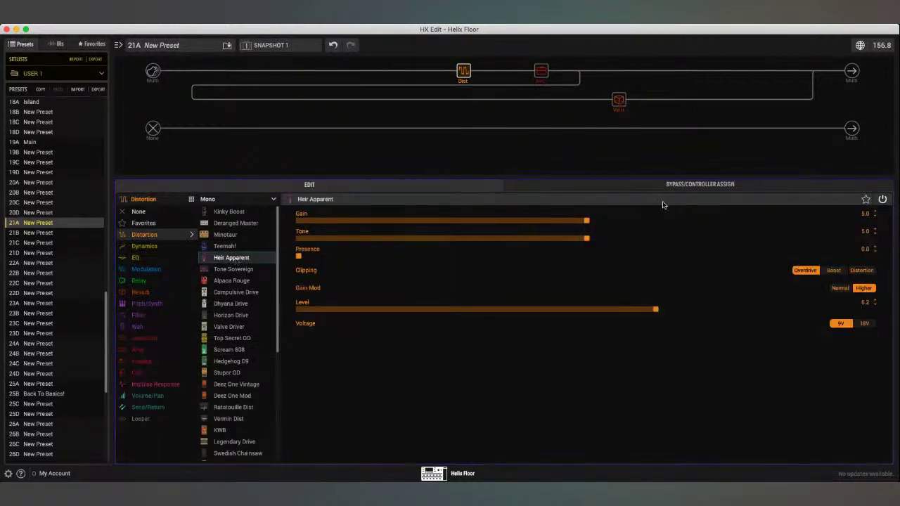
click(830, 272)
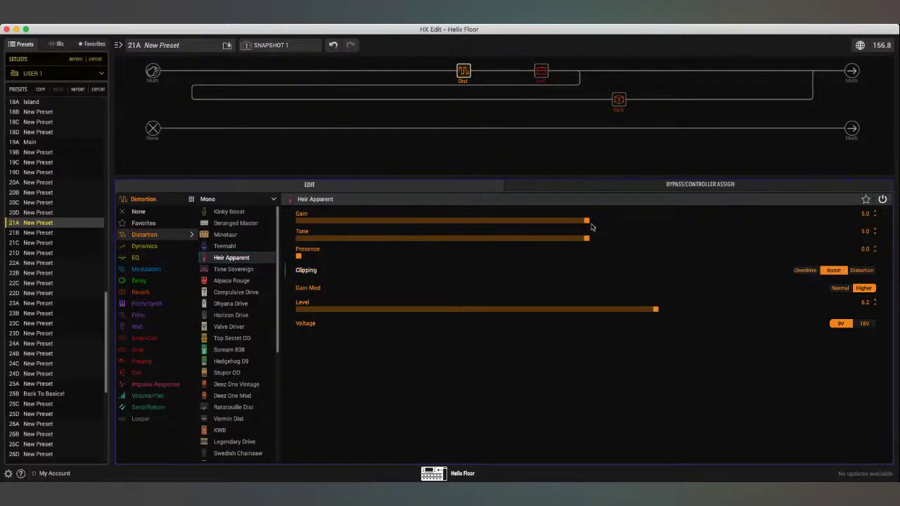
drag(587, 221, 869, 223)
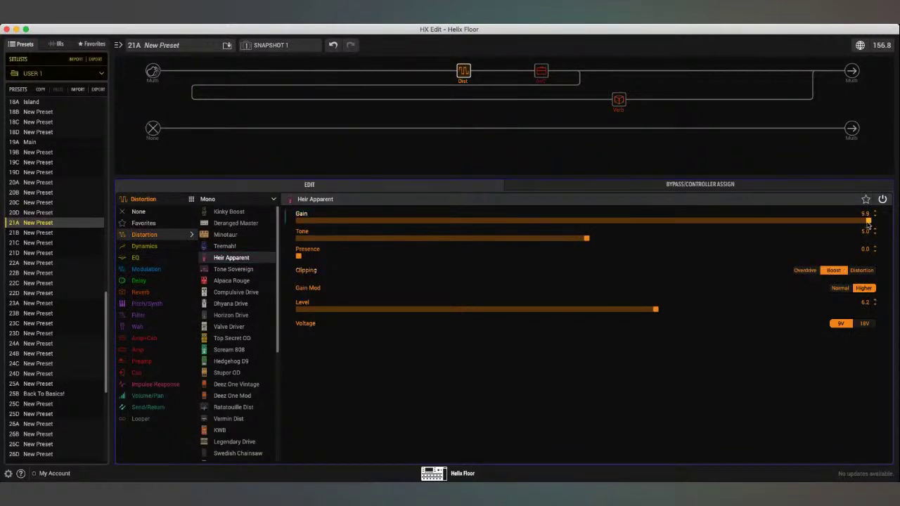
drag(588, 239, 626, 240)
drag(655, 309, 593, 310)
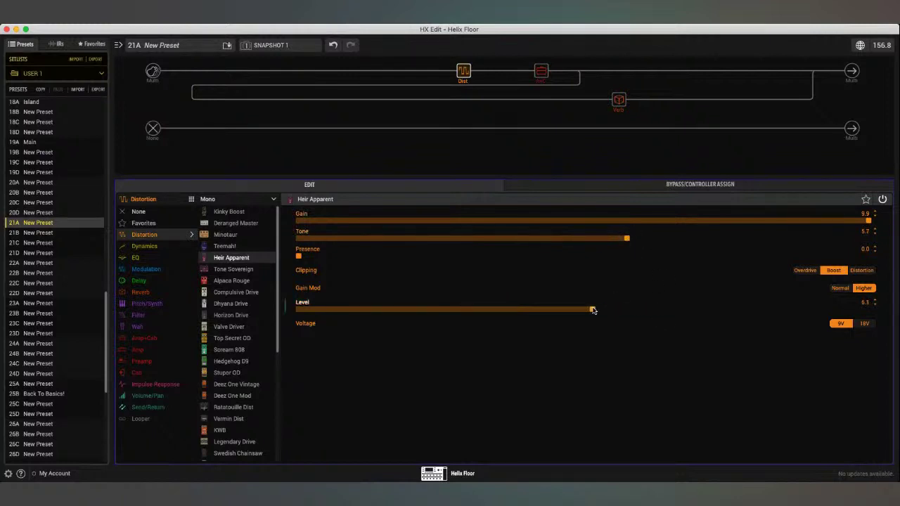
Bypass and re-enable the Heir Apparent to compare its sound, and raise its Tone to 6.1.
click(460, 61)
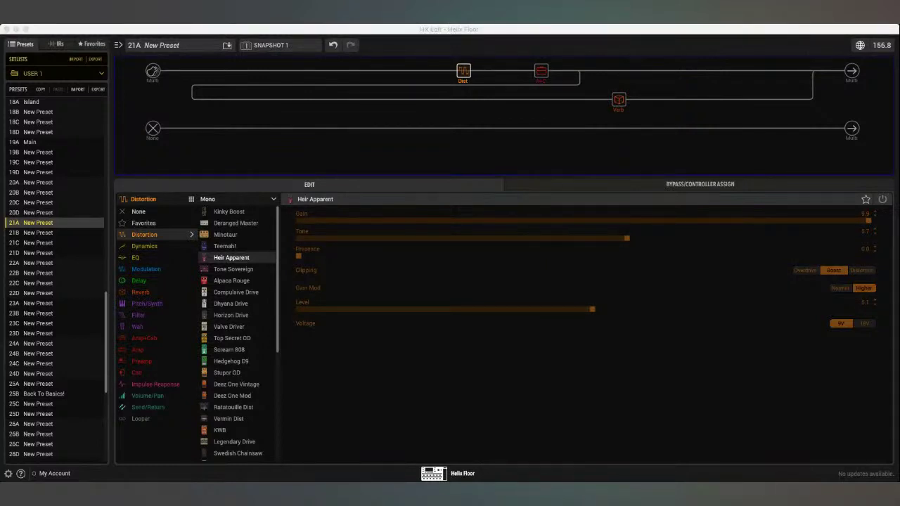
mouse_move(492, 84)
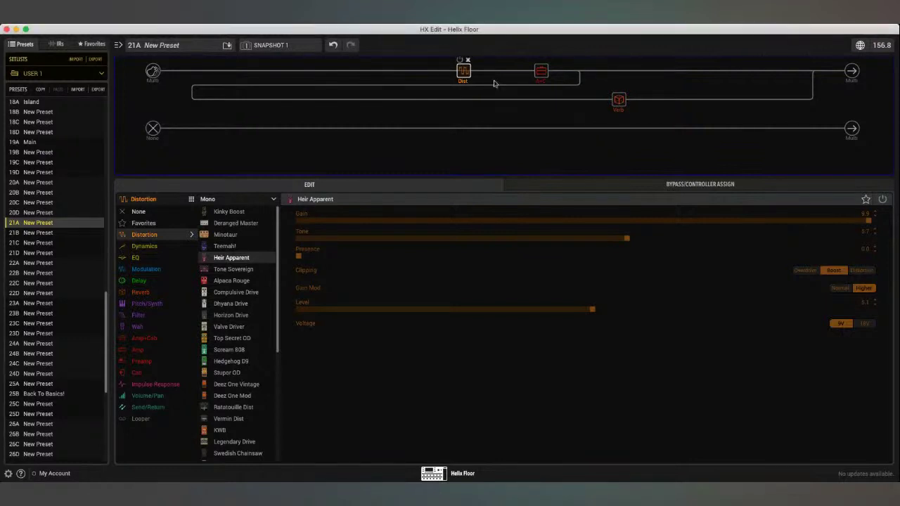
click(458, 85)
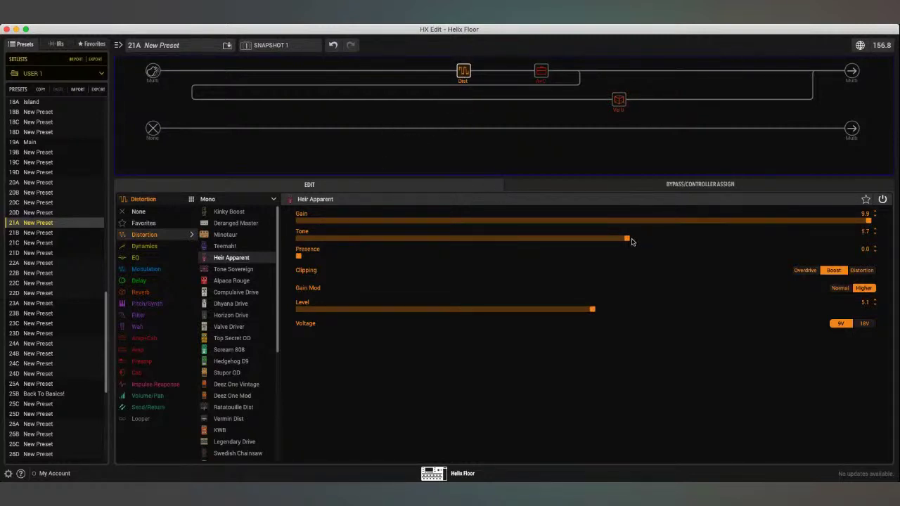
drag(628, 239, 652, 241)
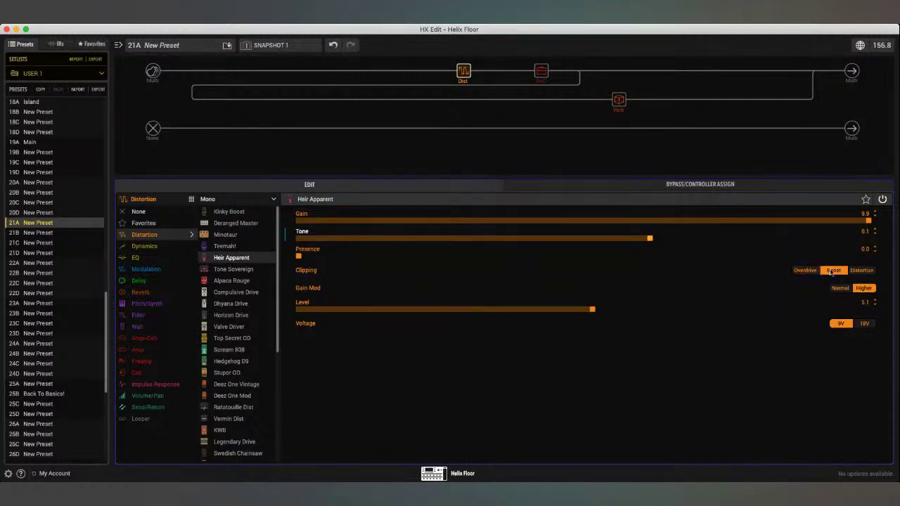
Try the Heir Apparent with Distortion clipping, Level at 10.0 and Tone at 4.1.
click(857, 270)
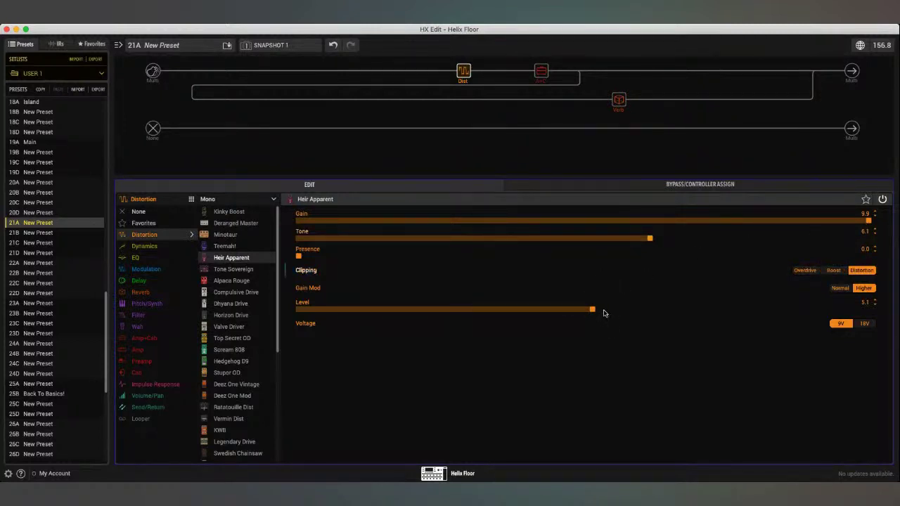
drag(594, 310, 875, 309)
drag(651, 239, 473, 242)
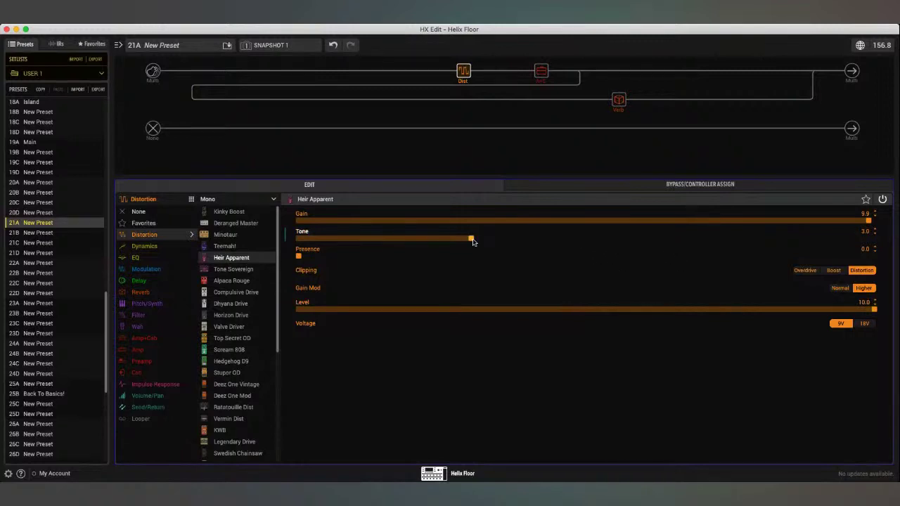
drag(473, 242, 536, 242)
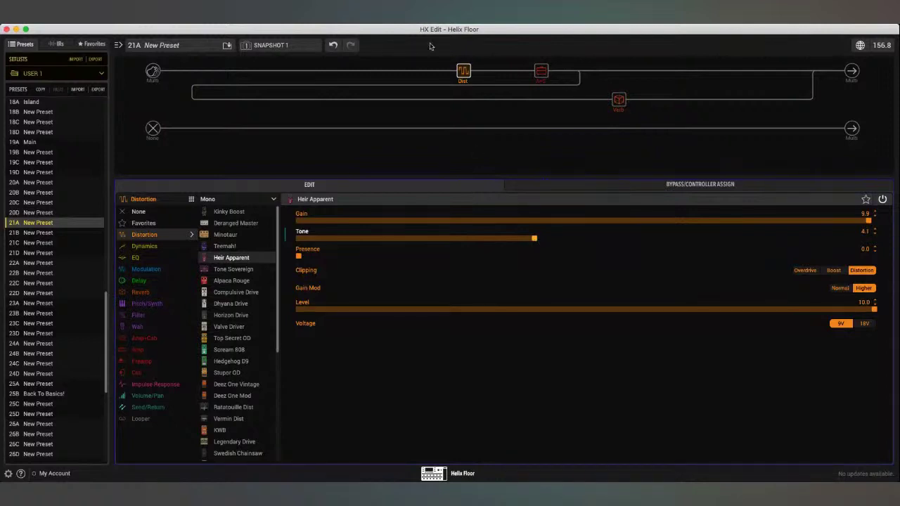
mouse_move(464, 71)
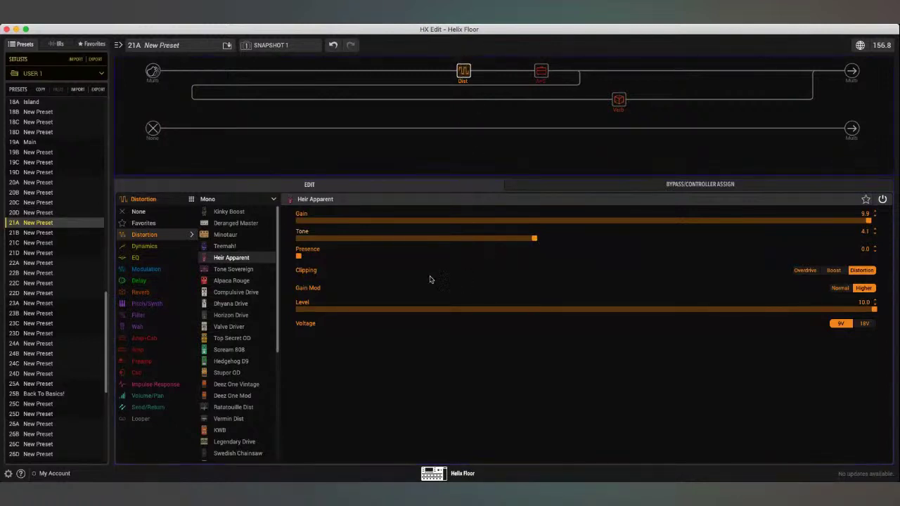
Try Dhyana Drive and Deez One Mod in the distortion block, with the Deez One Mod at Drive 5.5 and Level 3.0.
click(239, 304)
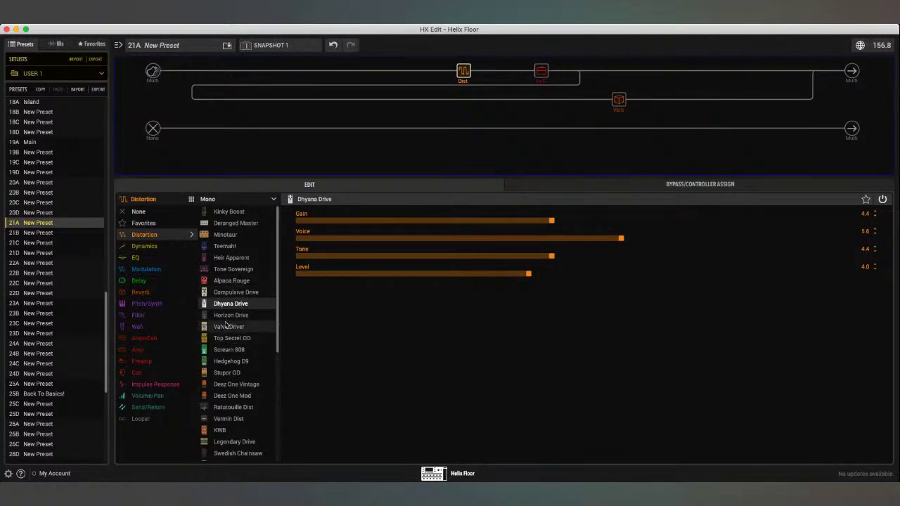
mouse_move(462, 68)
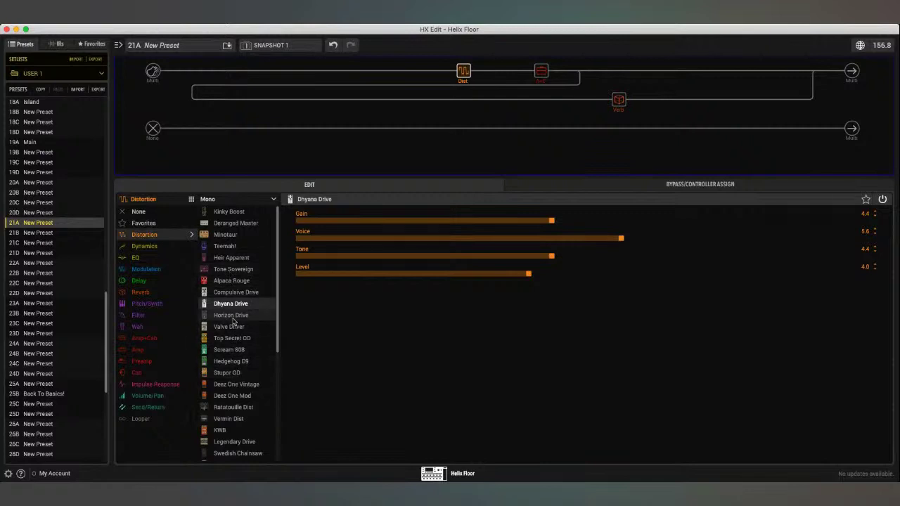
click(236, 396)
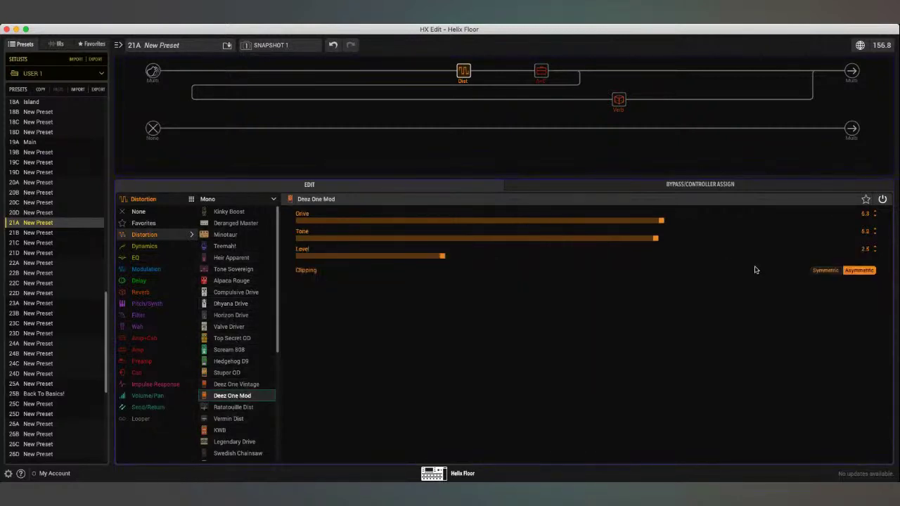
drag(662, 220, 615, 221)
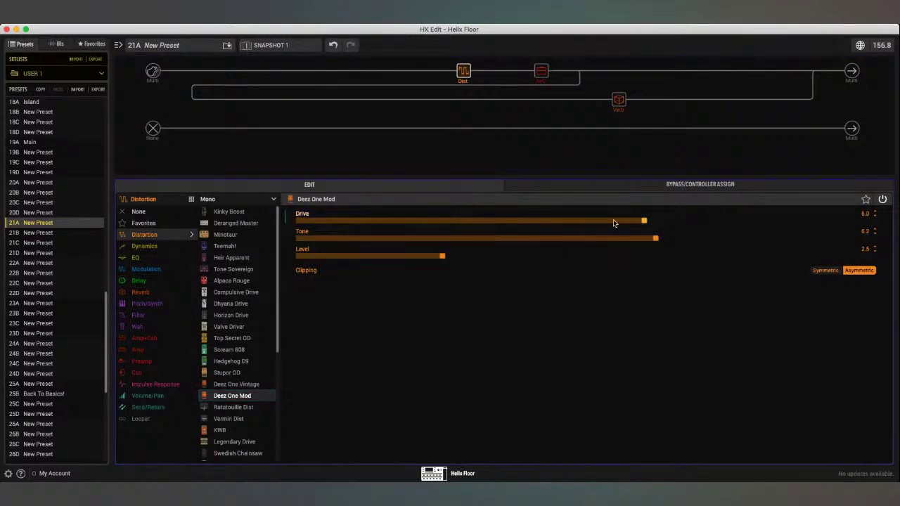
drag(444, 255, 471, 255)
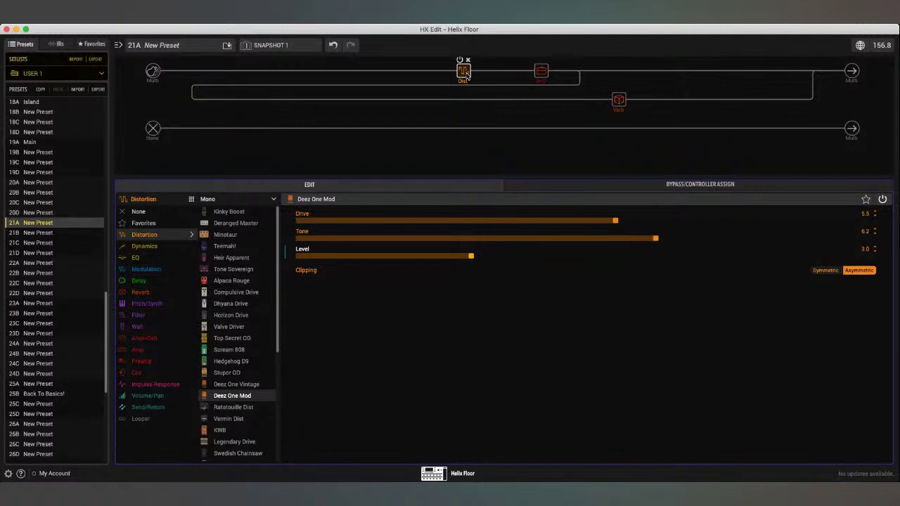
Change the distortion block to Heir Apparent with Boost clipping, Gain 5.5, Tone 5.7, Presence 0.4 and Level 5.7.
click(239, 259)
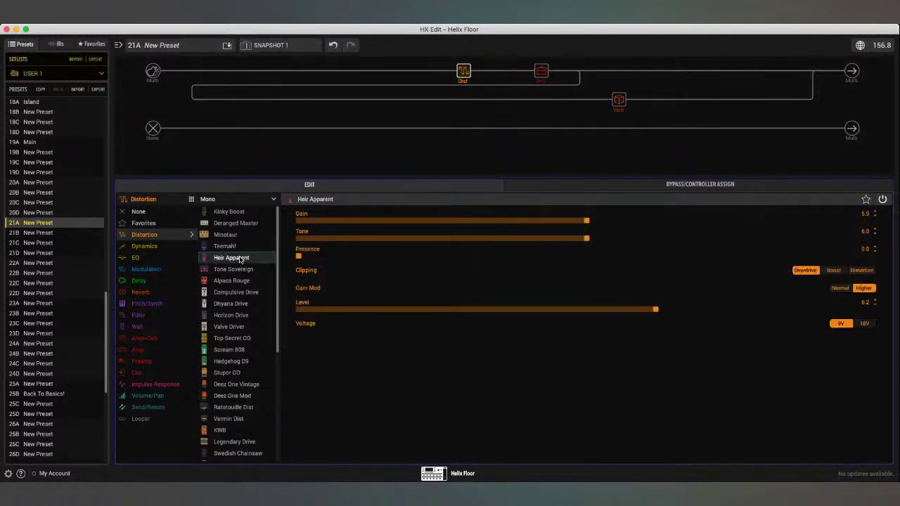
click(835, 272)
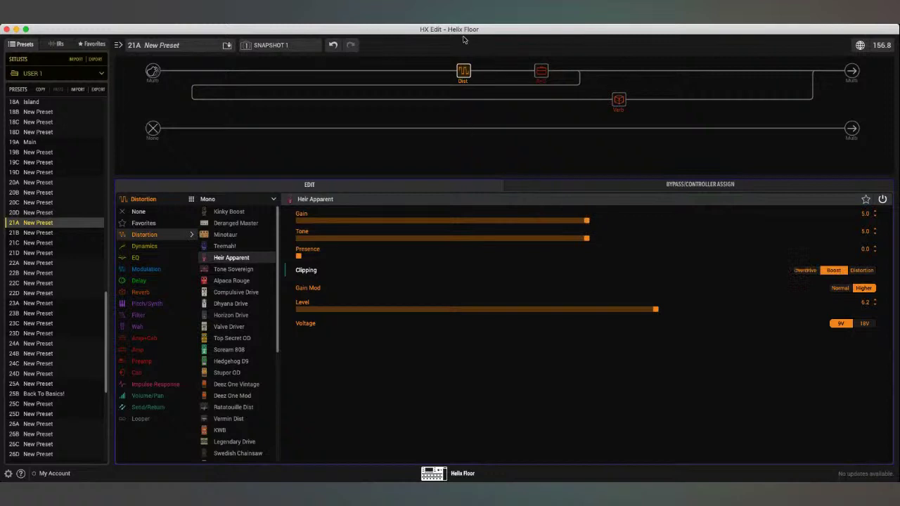
mouse_move(464, 73)
click(542, 74)
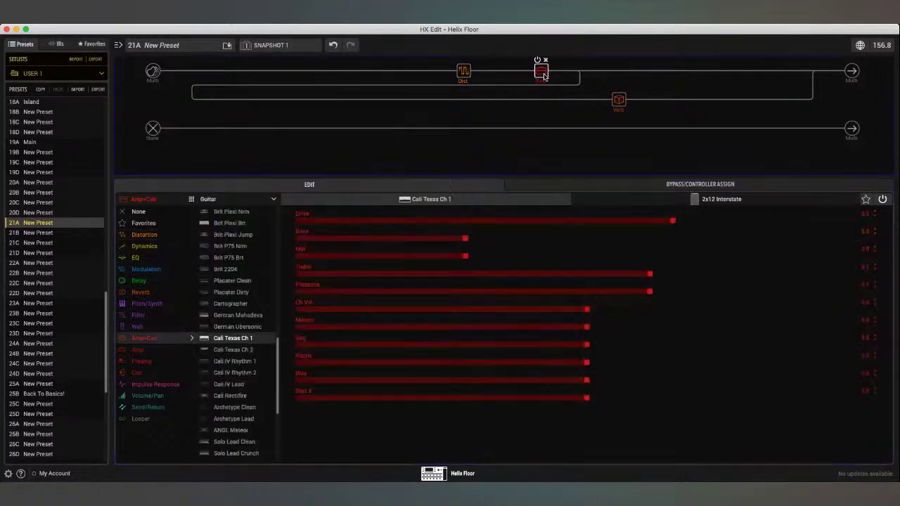
click(463, 70)
drag(591, 224, 626, 238)
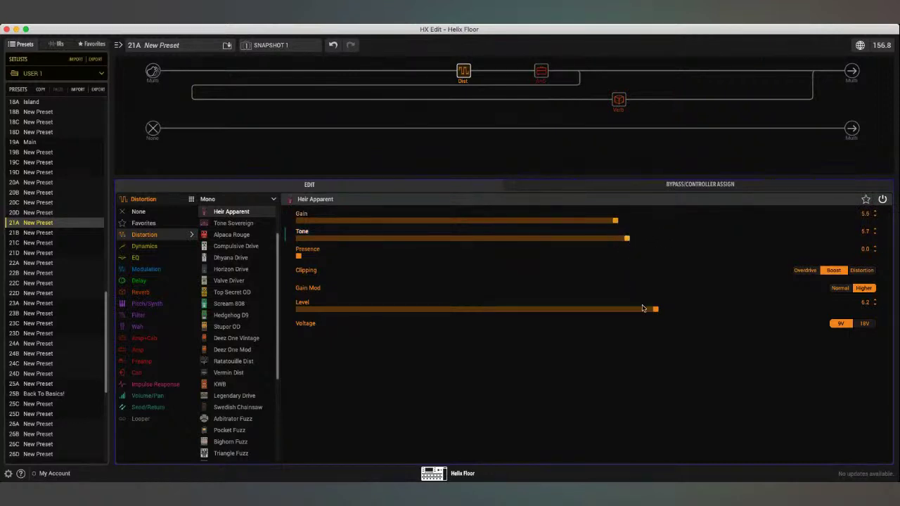
drag(650, 308, 626, 308)
click(320, 259)
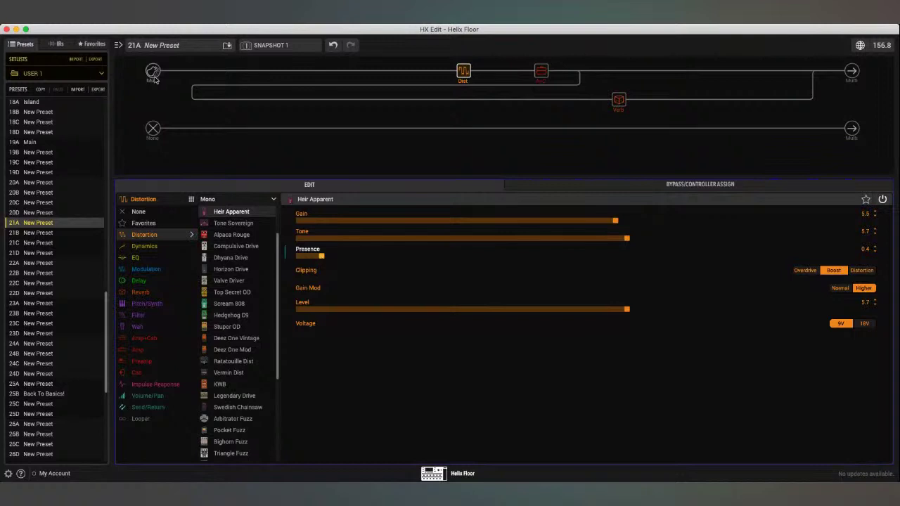
Bypass the Heir Apparent and add a mono Arbitrator Fuzz before it, with Fuzz at 6.4 and Level at 10.0.
mouse_move(458, 62)
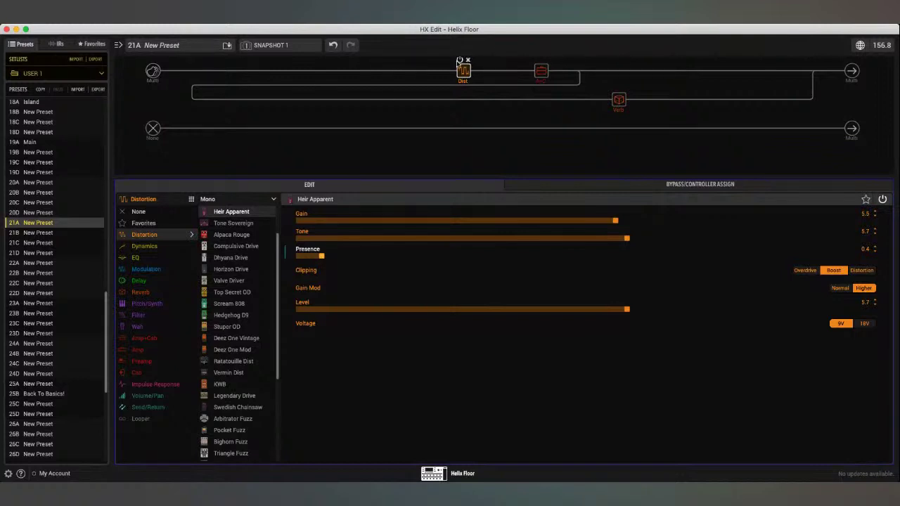
click(386, 71)
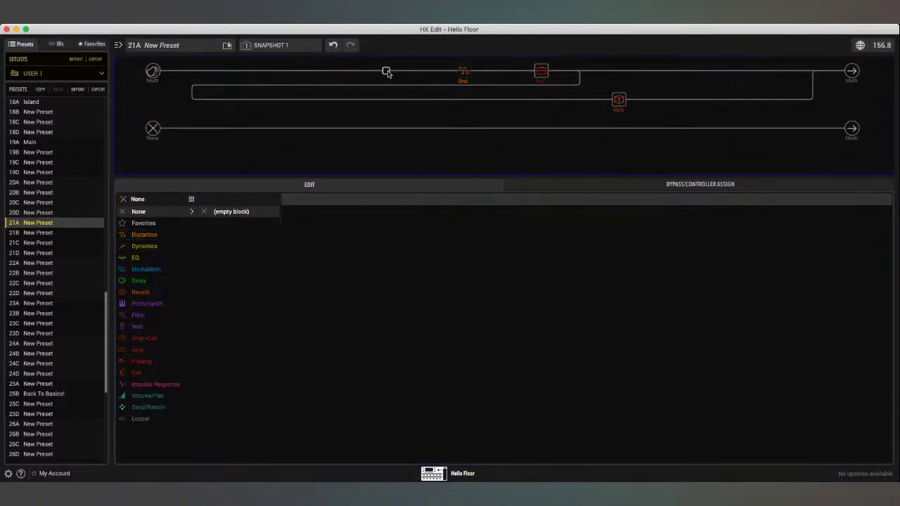
click(151, 235)
scroll(256, 370, down, 2)
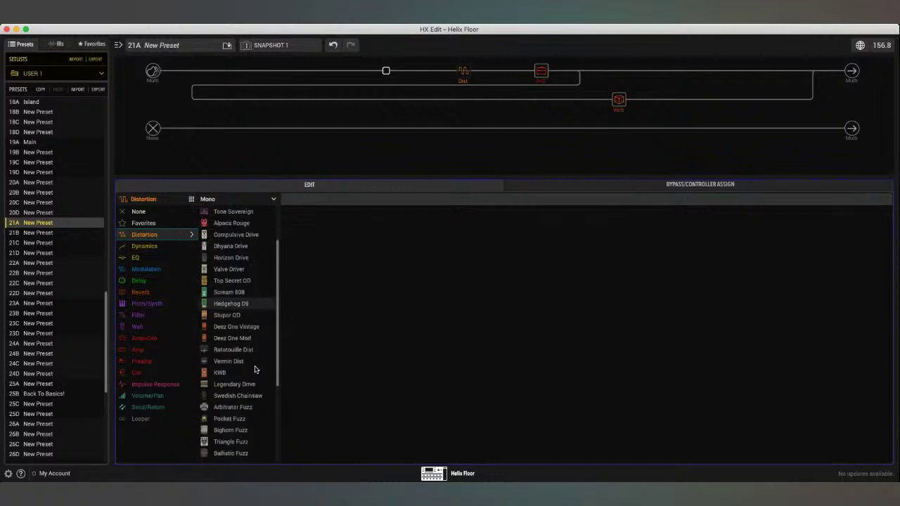
click(246, 408)
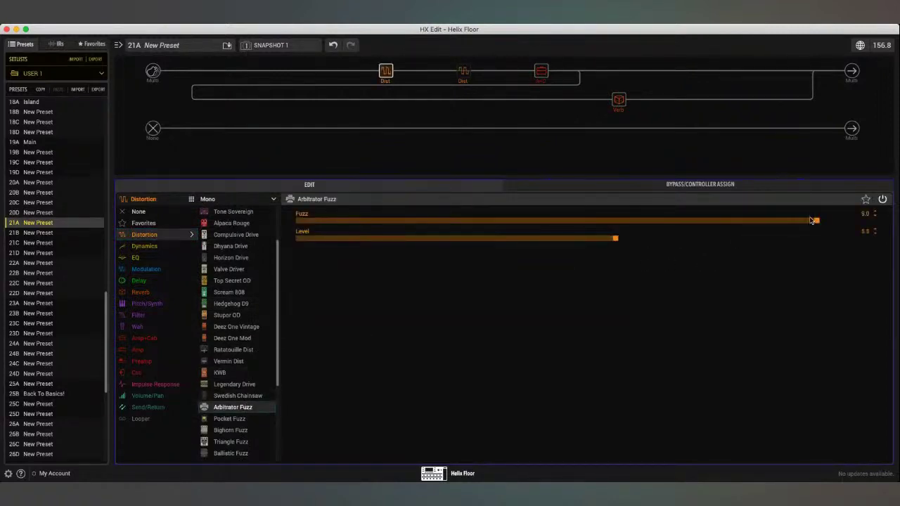
drag(815, 221, 650, 239)
drag(856, 243, 875, 238)
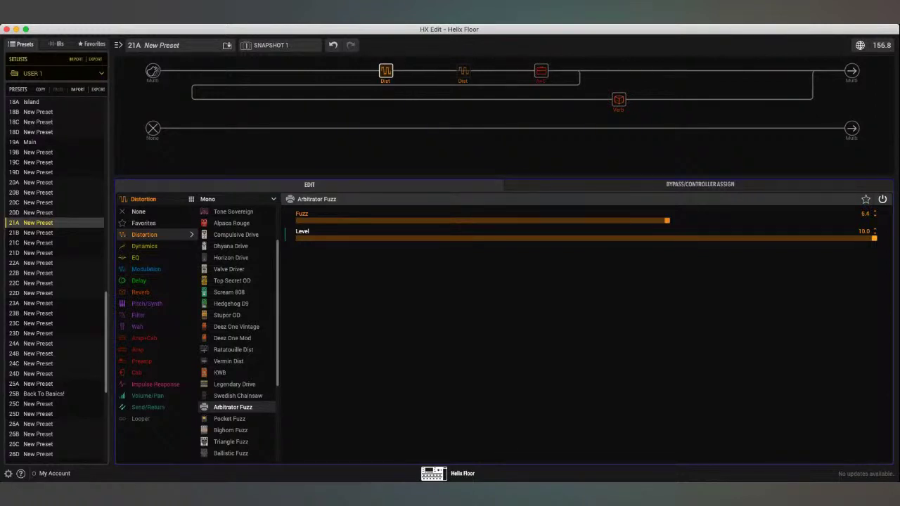
Re-enable the Heir Apparent to hear it with the fuzz, and remove the Arbitrator Fuzz block.
mouse_move(384, 77)
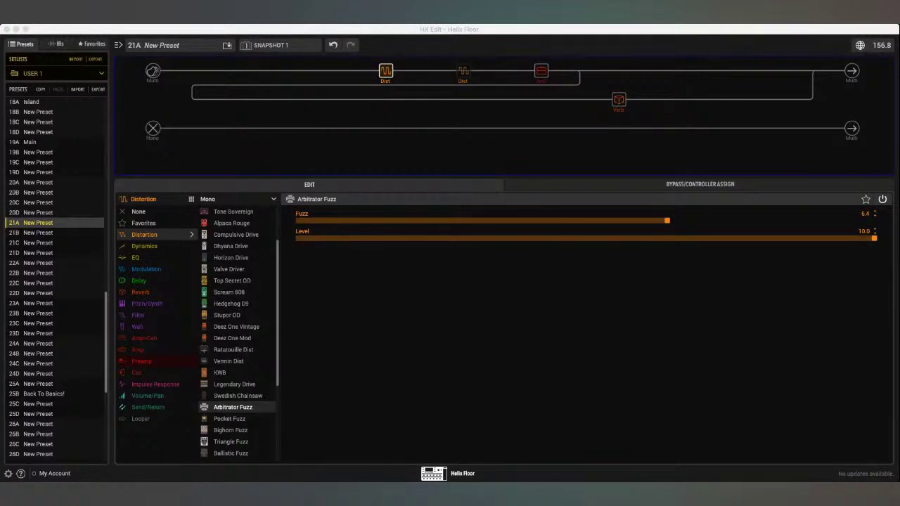
click(462, 68)
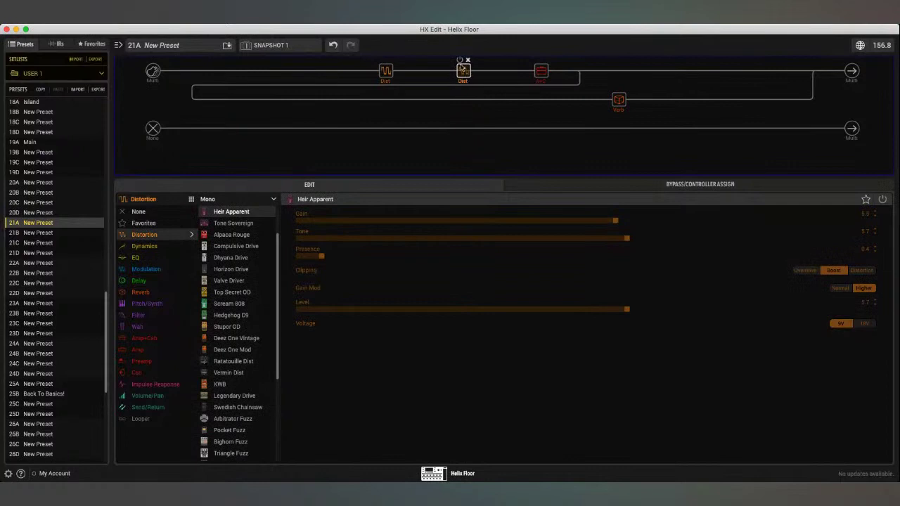
click(462, 71)
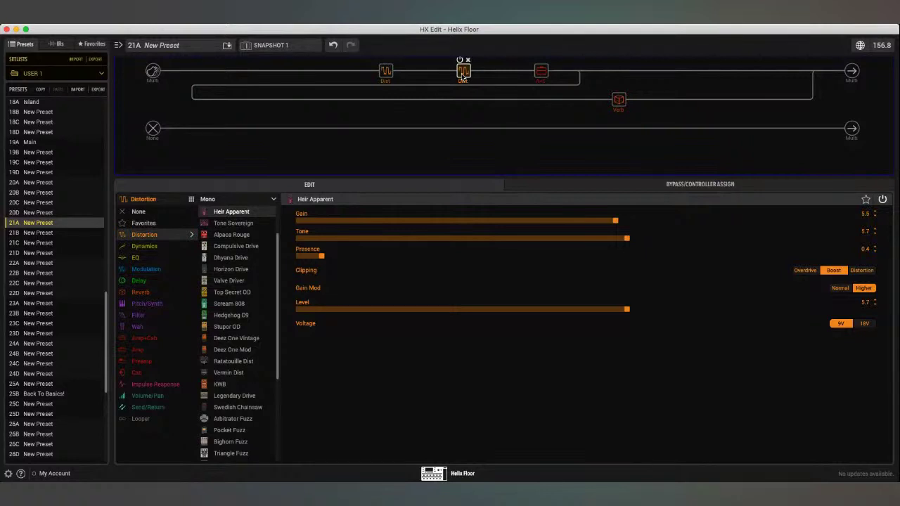
click(386, 75)
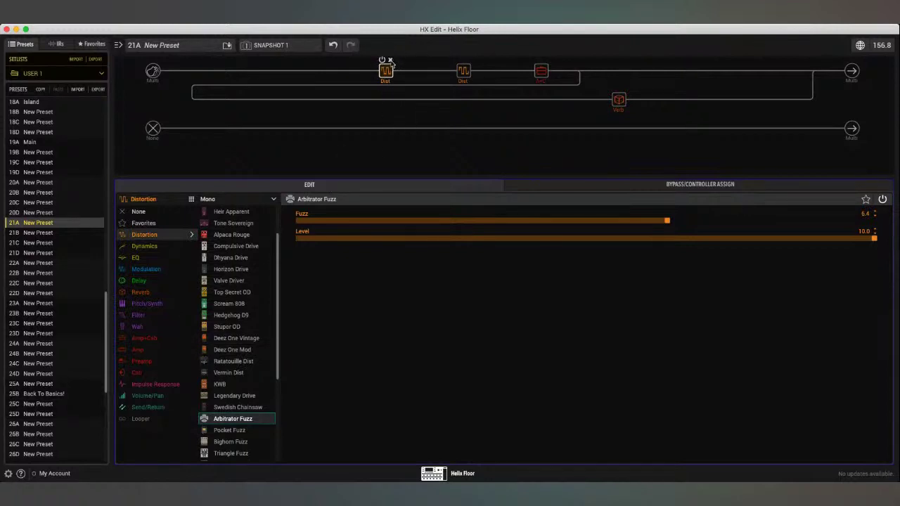
click(391, 61)
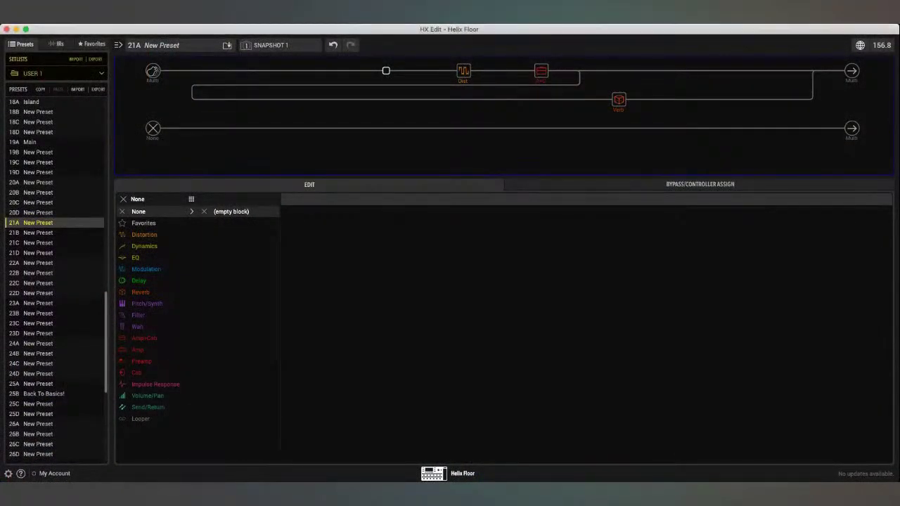
Move the Heir Apparent one slot earlier in the chain and add a mono Kinky Boost before it.
click(462, 70)
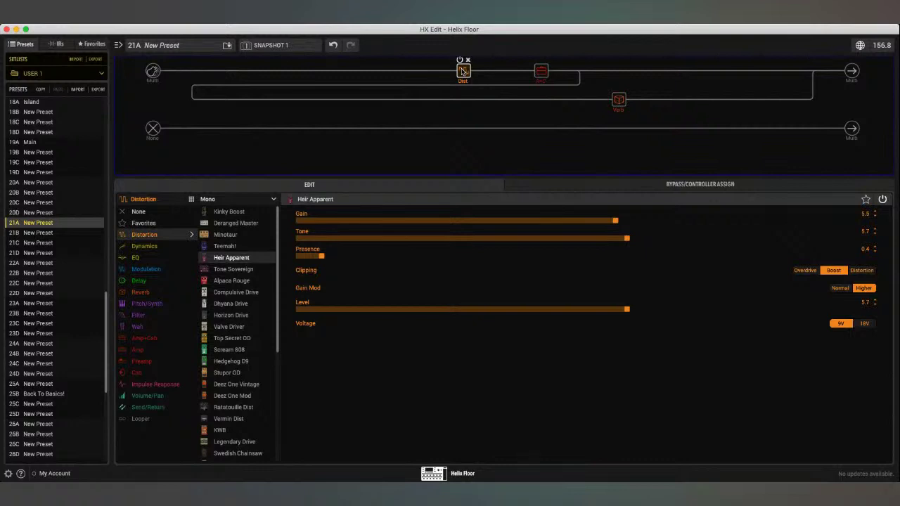
click(386, 70)
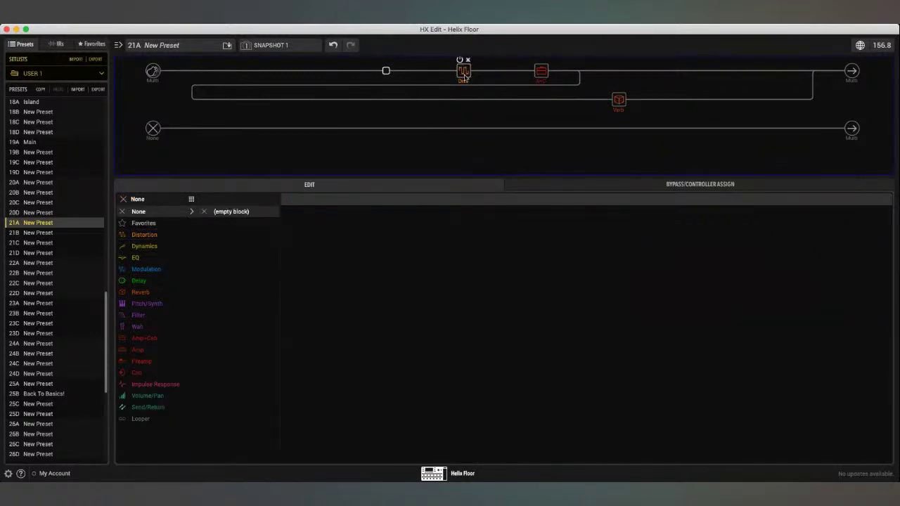
drag(464, 72, 386, 71)
click(308, 71)
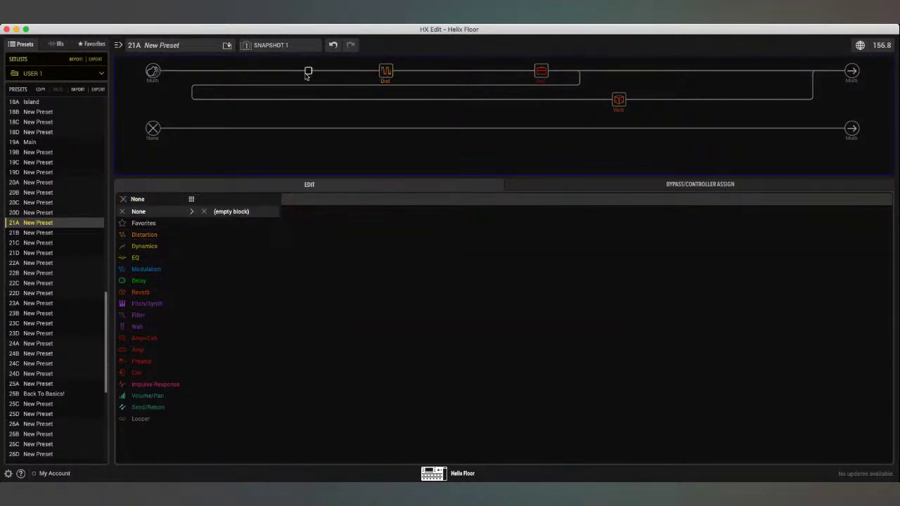
click(161, 234)
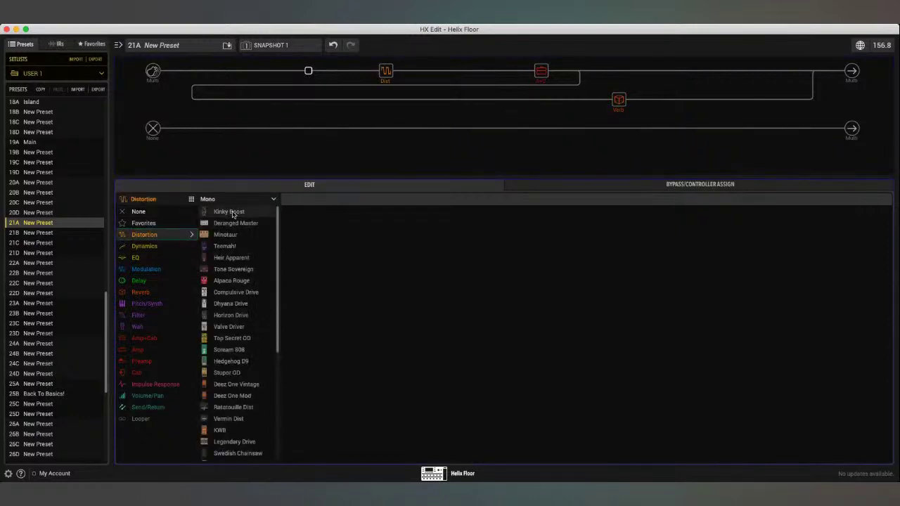
click(233, 212)
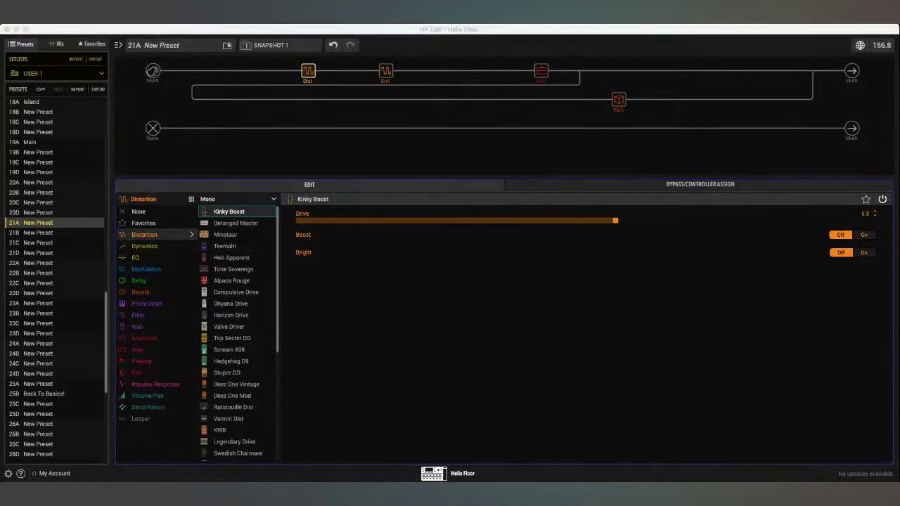
click(466, 188)
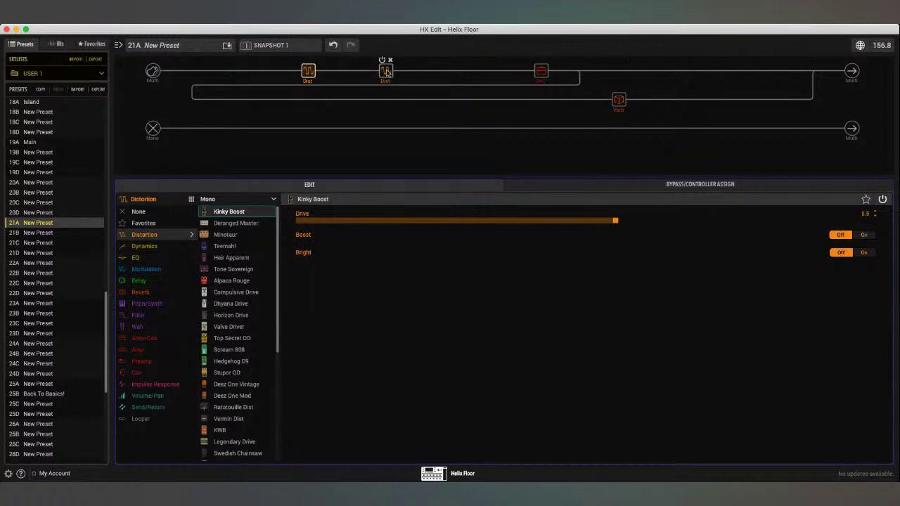
Bypass and re-enable the Kinky Boost before the Heir Apparent, and repeat the comparison with it moved after the Heir Apparent.
click(305, 61)
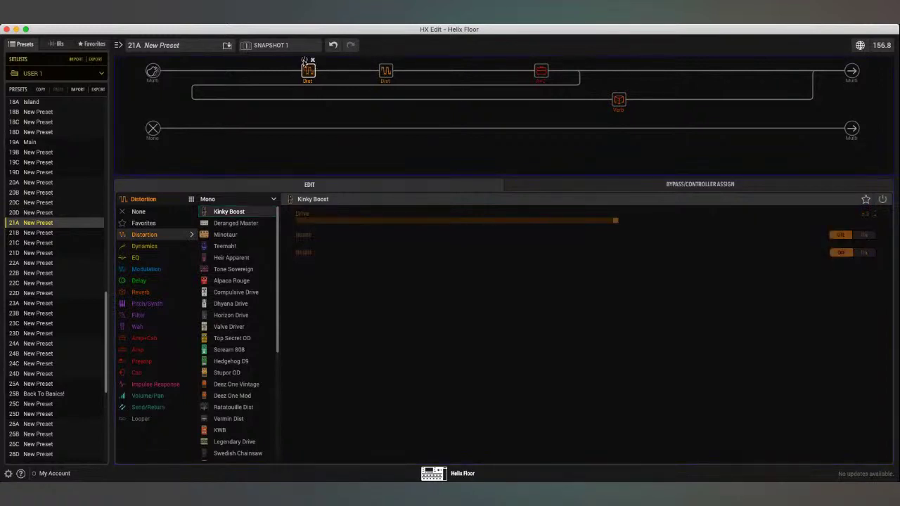
click(305, 61)
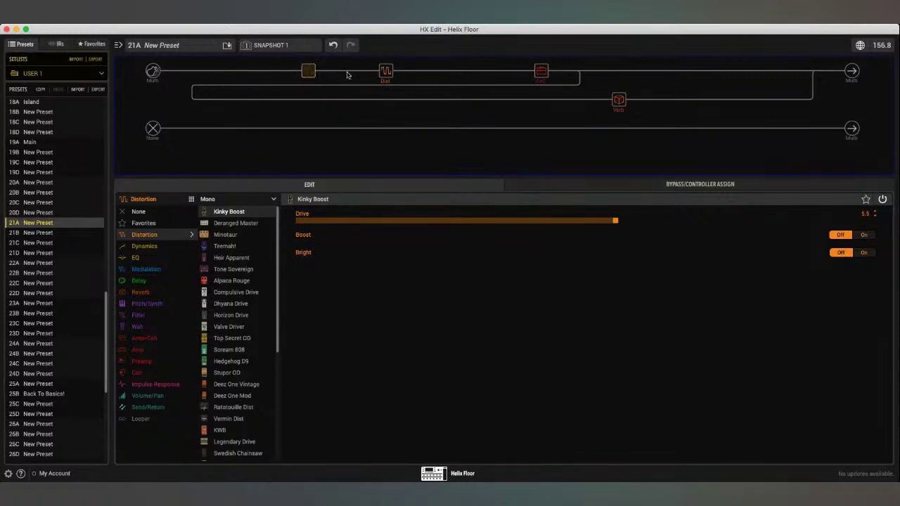
drag(385, 71, 455, 75)
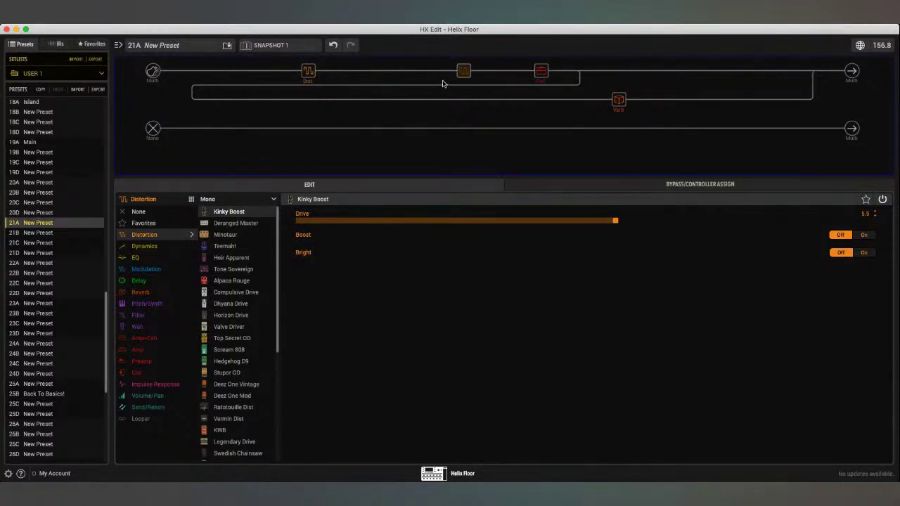
click(461, 68)
click(460, 60)
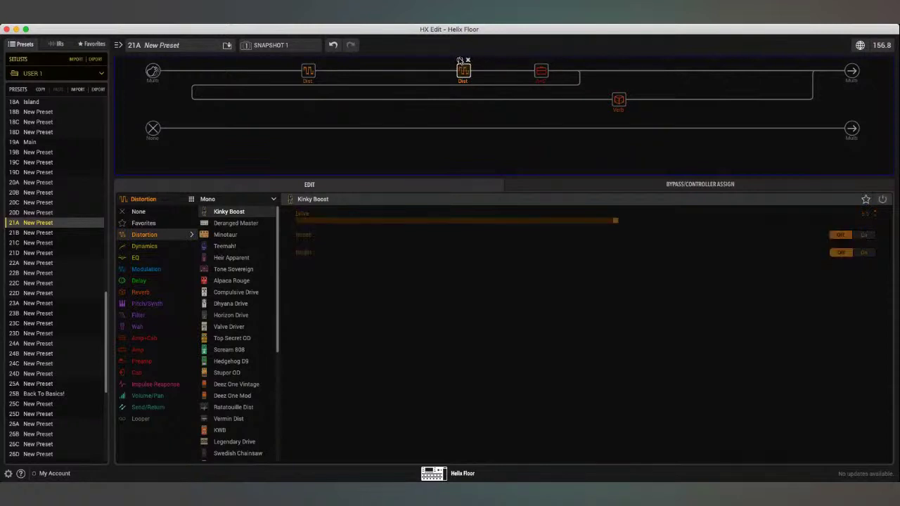
click(460, 61)
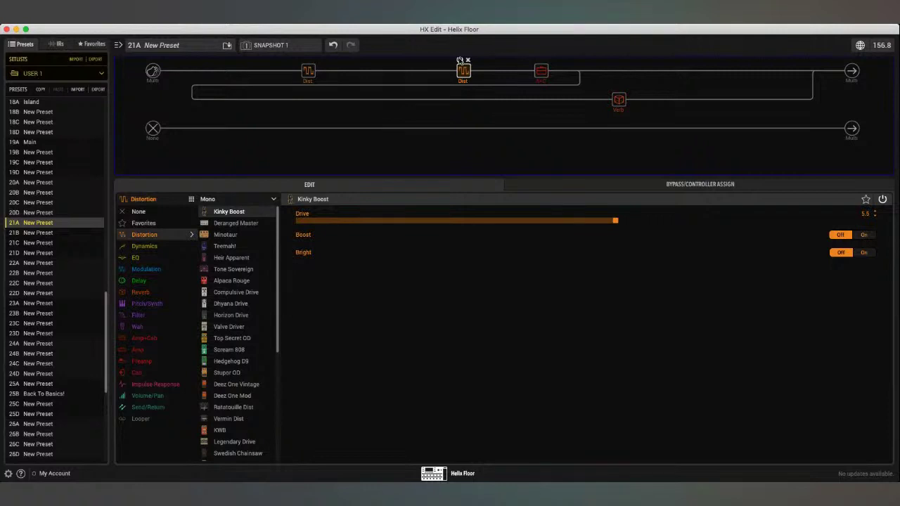
Set the Cali Texas Ch 1 amp to Drive 4.7, Ch Vol 5.9 and Bass 2.6.
mouse_move(540, 70)
click(542, 70)
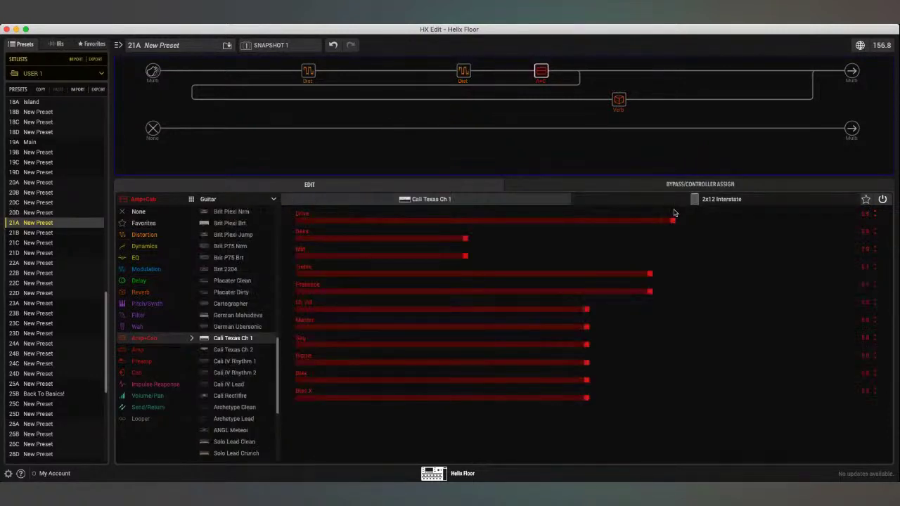
drag(673, 219, 569, 222)
drag(587, 309, 637, 310)
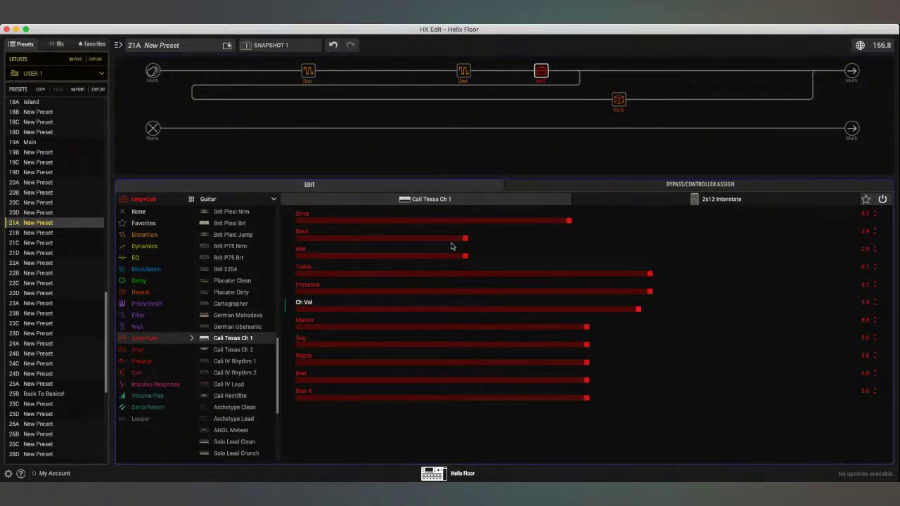
drag(457, 238, 447, 240)
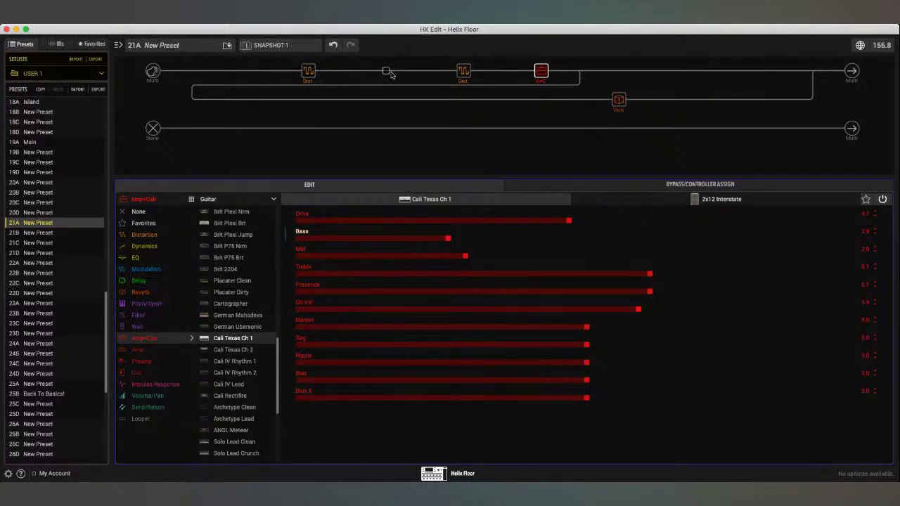
Move the Kinky Boost back before the Heir Apparent and toggle its bypass to compare the sound.
mouse_move(461, 62)
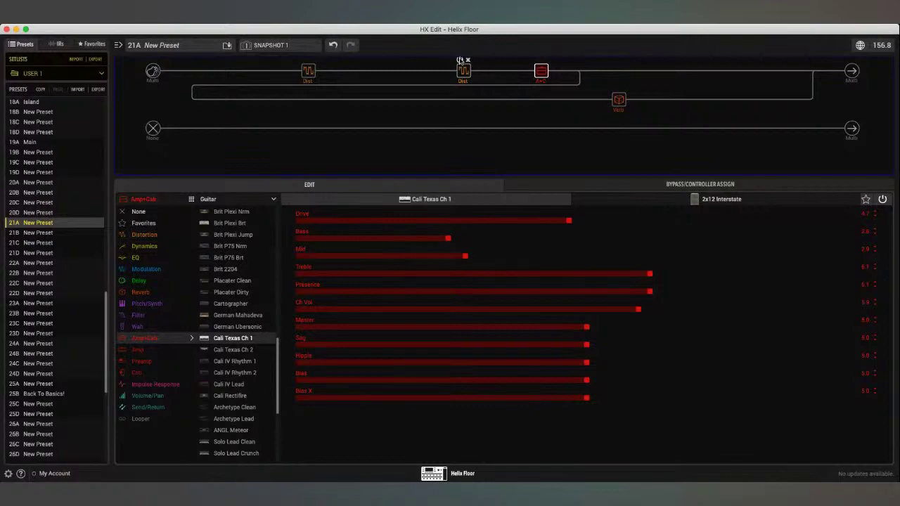
drag(460, 62, 297, 71)
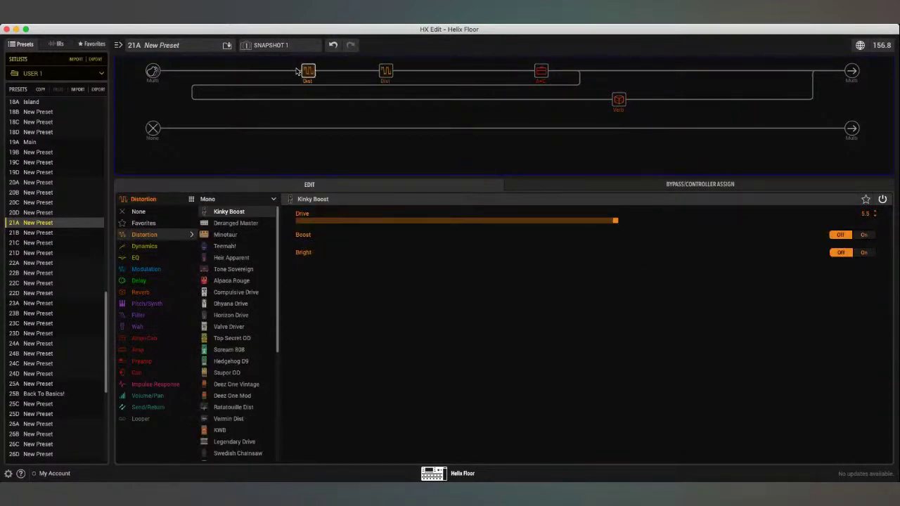
click(305, 61)
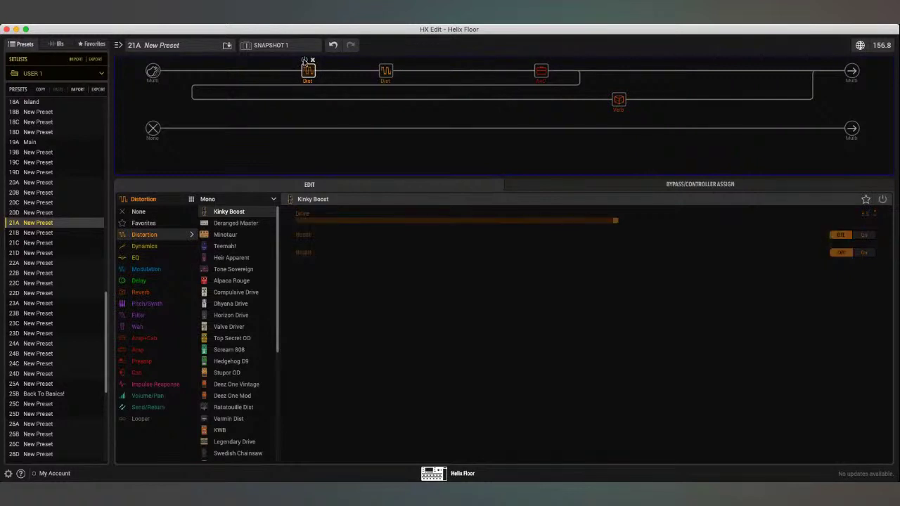
click(305, 60)
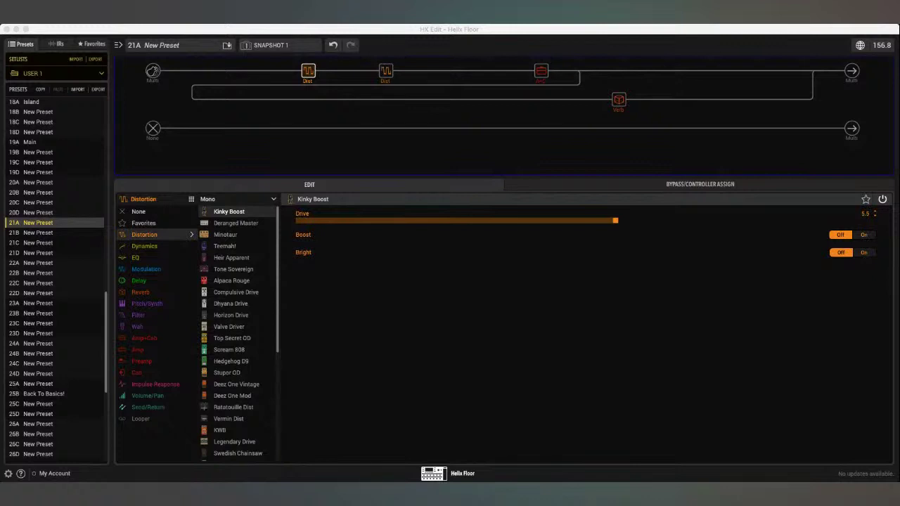
key(super+Tab)
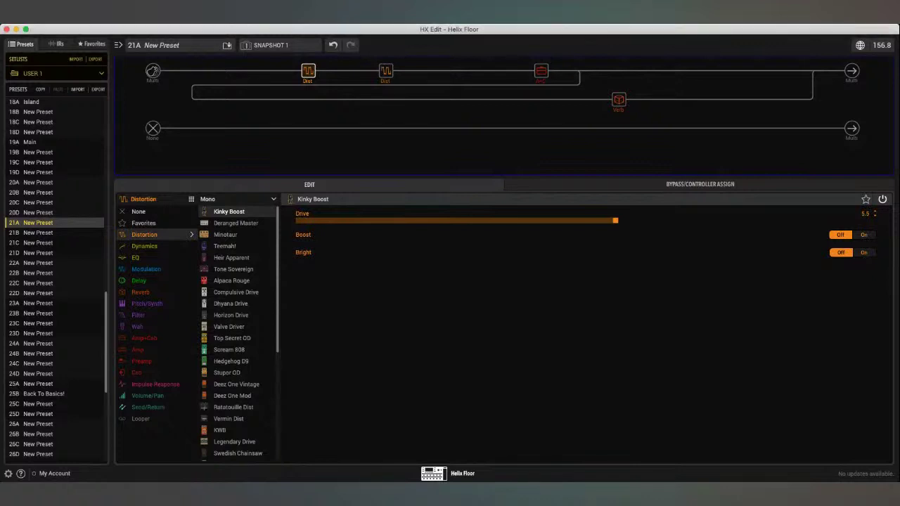
Replace the Kinky Boost with a Minotaur at Gain 0.9 and Level 7.0, and set the Heir Apparent's Gain to 7.0.
mouse_move(311, 61)
click(228, 237)
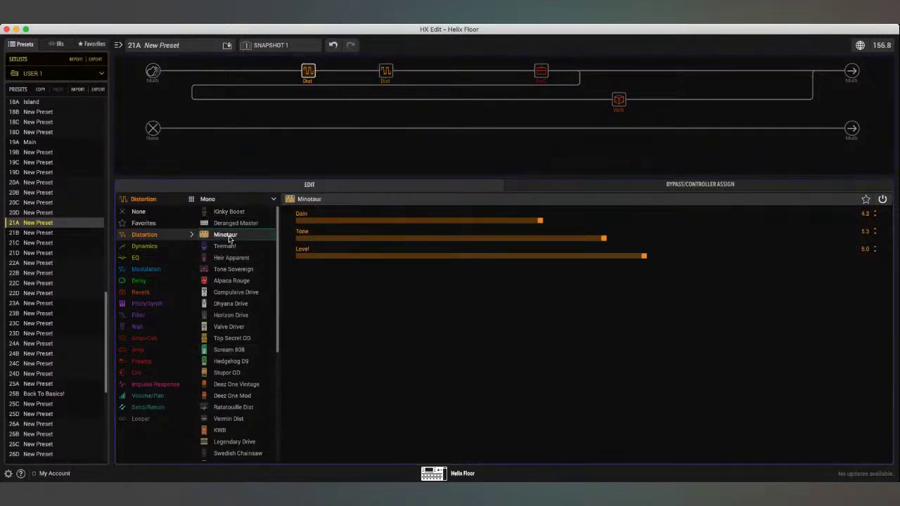
drag(496, 222, 351, 223)
drag(642, 259, 704, 262)
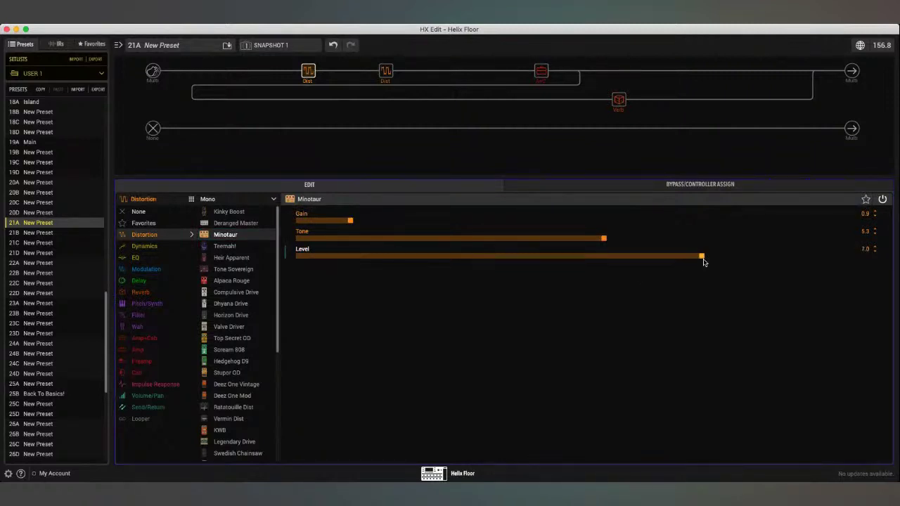
click(386, 71)
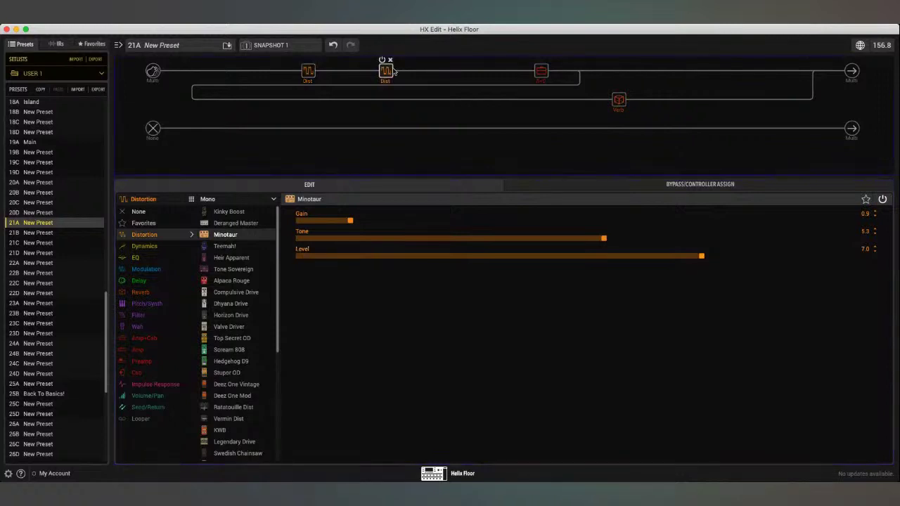
drag(619, 222, 700, 225)
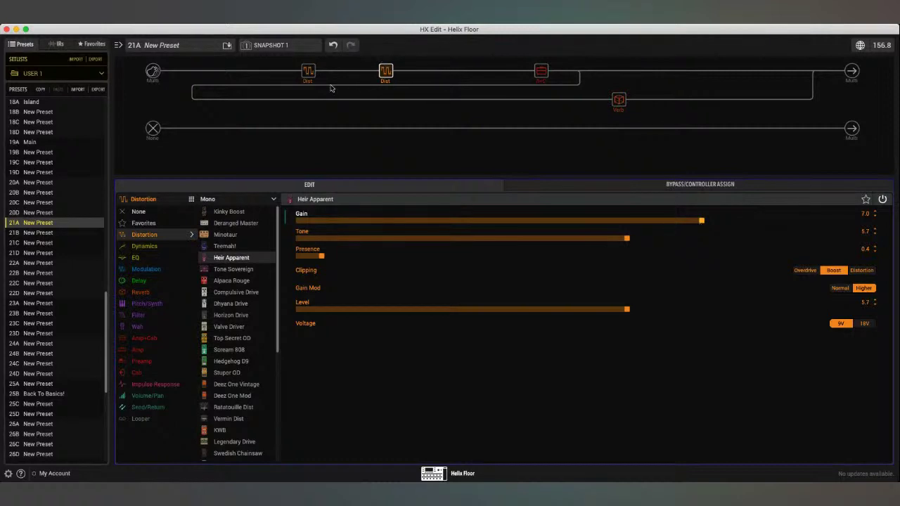
Try the Minotaur after the Heir Apparent, set its Gain to 0.0, and move it back before the Heir Apparent.
drag(308, 71, 427, 70)
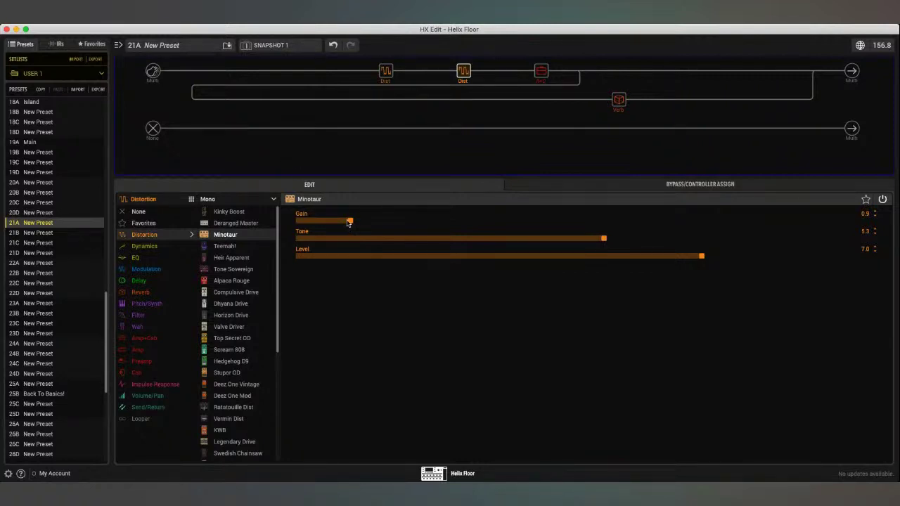
drag(350, 220, 300, 223)
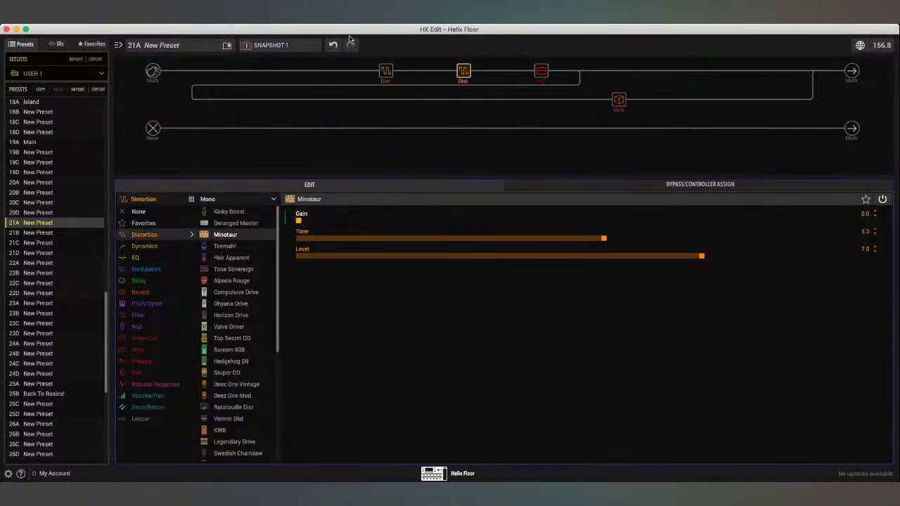
drag(463, 71, 379, 74)
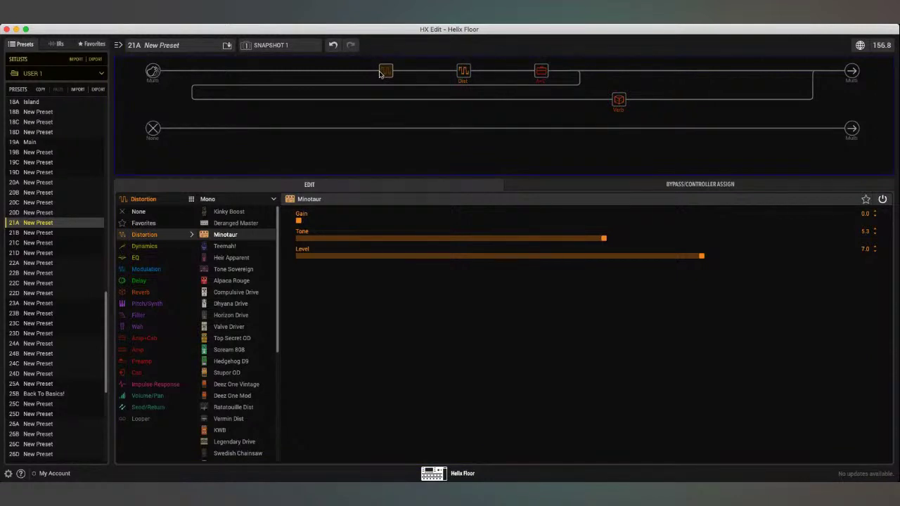
drag(380, 74, 380, 74)
Bypass and re-enable both distortion blocks, and set the Heir Apparent's Gain to 9.5.
click(382, 60)
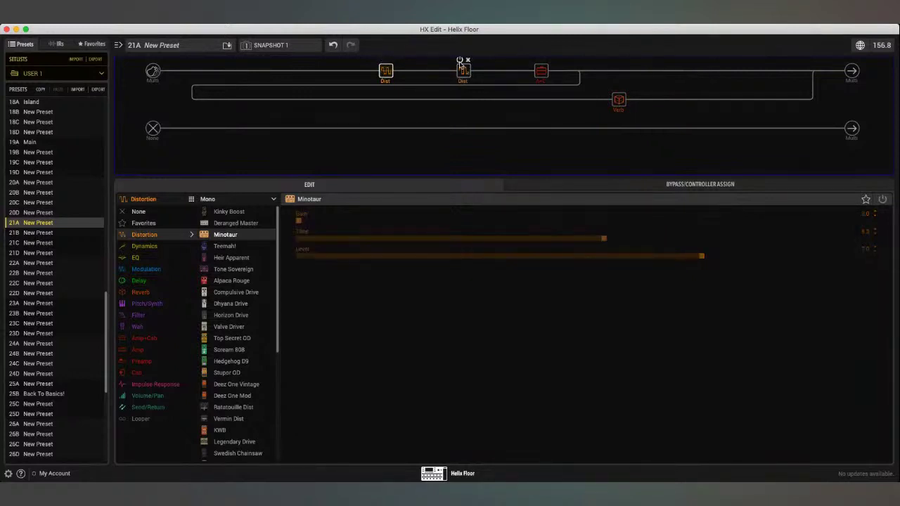
click(307, 71)
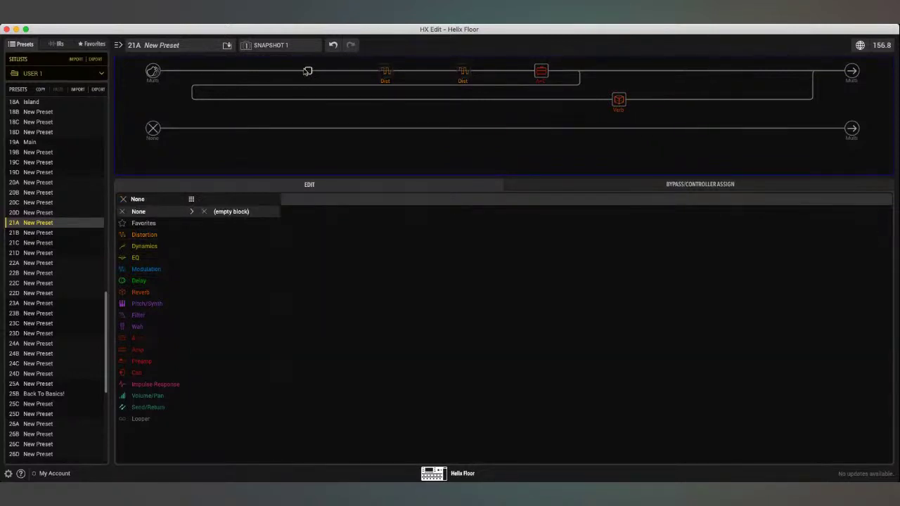
click(159, 270)
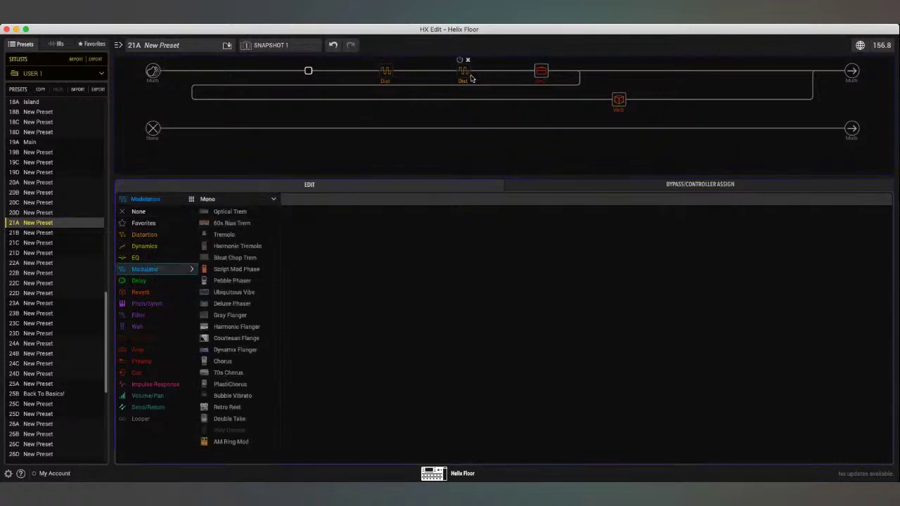
click(459, 59)
click(382, 61)
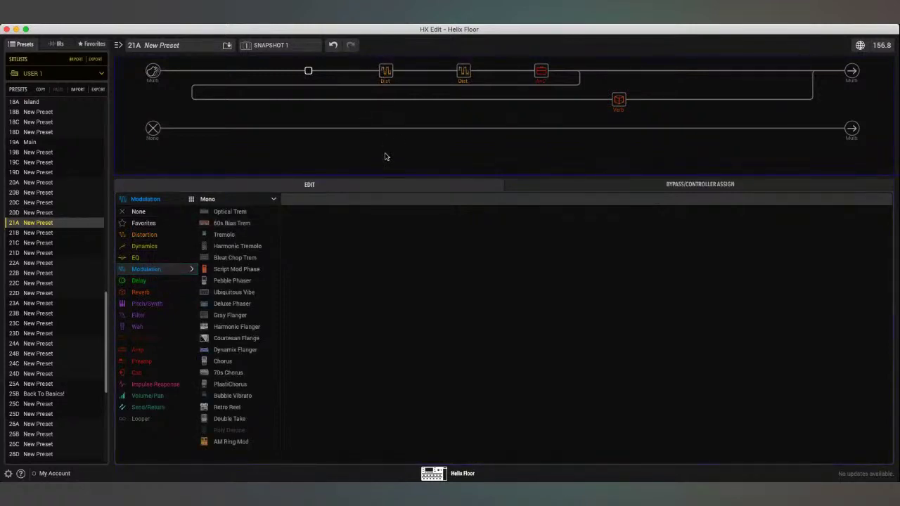
click(462, 73)
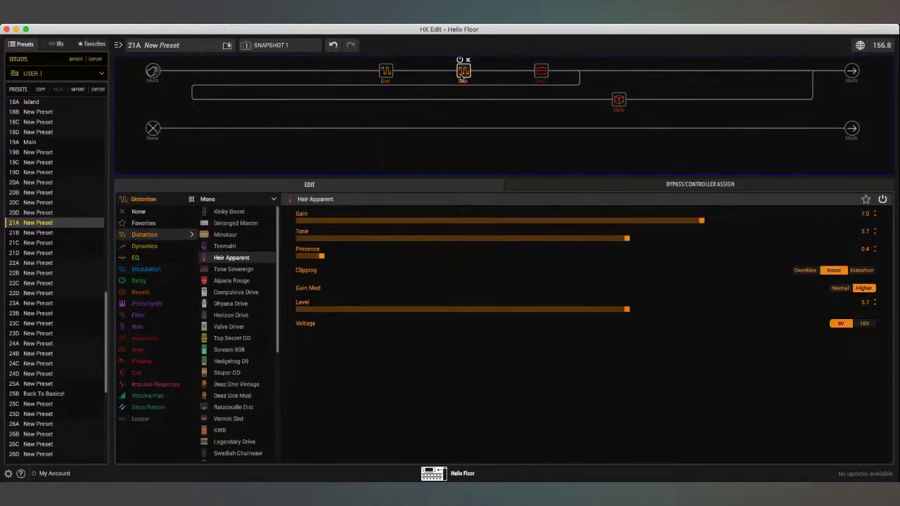
drag(703, 221, 846, 220)
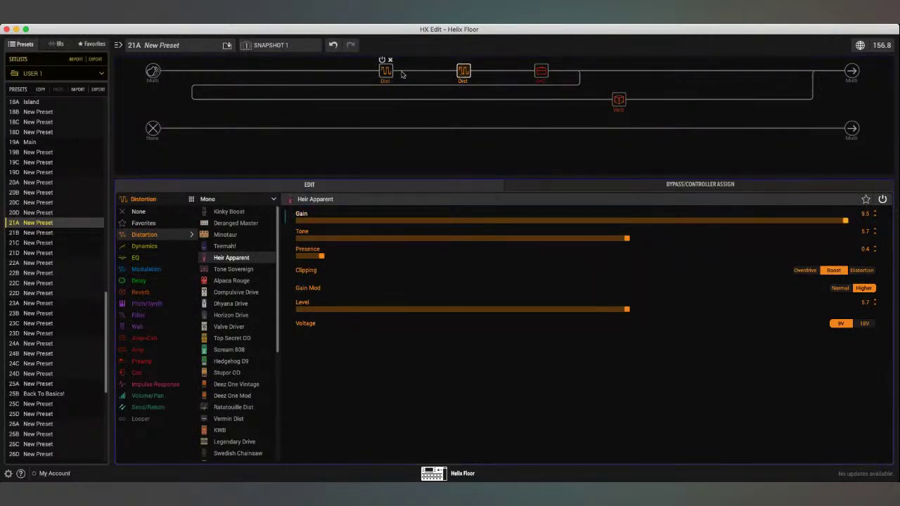
Add a mono Script Mod Phase block in the empty slot before the Minotaur.
click(308, 70)
mouse_move(169, 271)
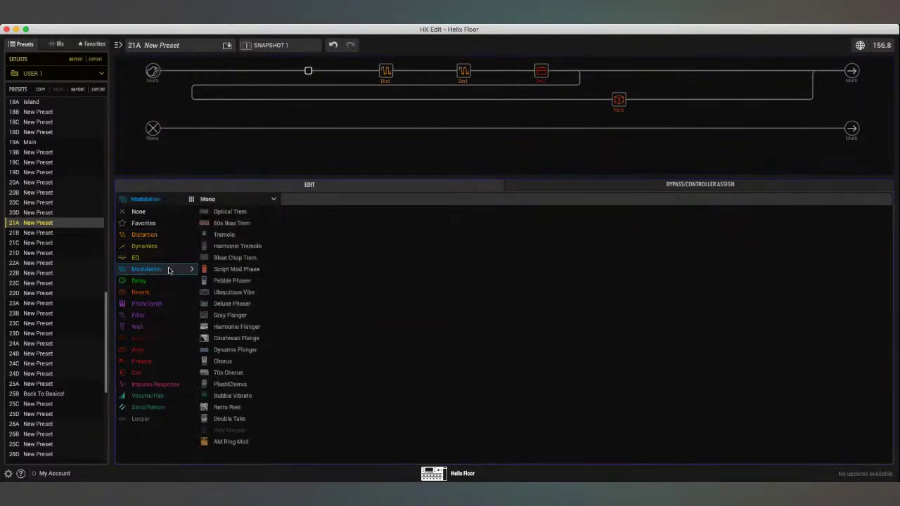
click(241, 271)
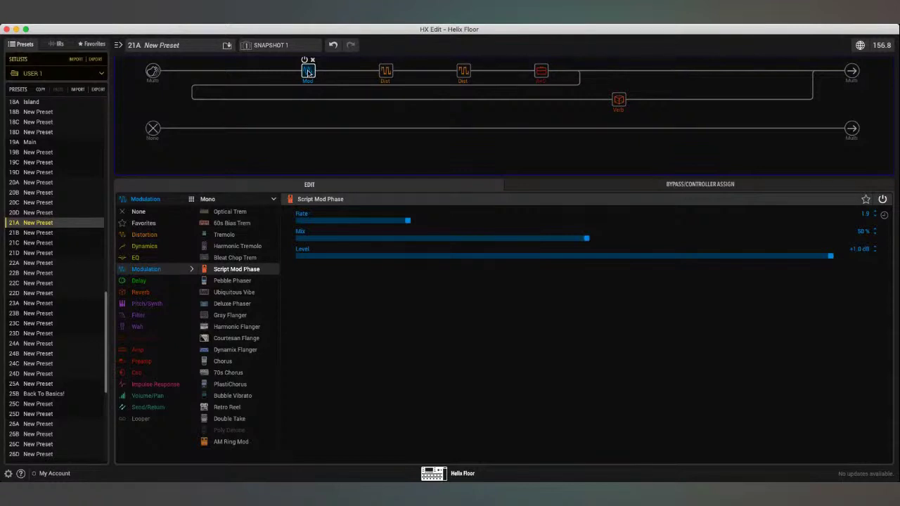
Try the Script Mod Phase directly before and after the amp, return it to the start of the chain and delete it.
drag(308, 73, 470, 74)
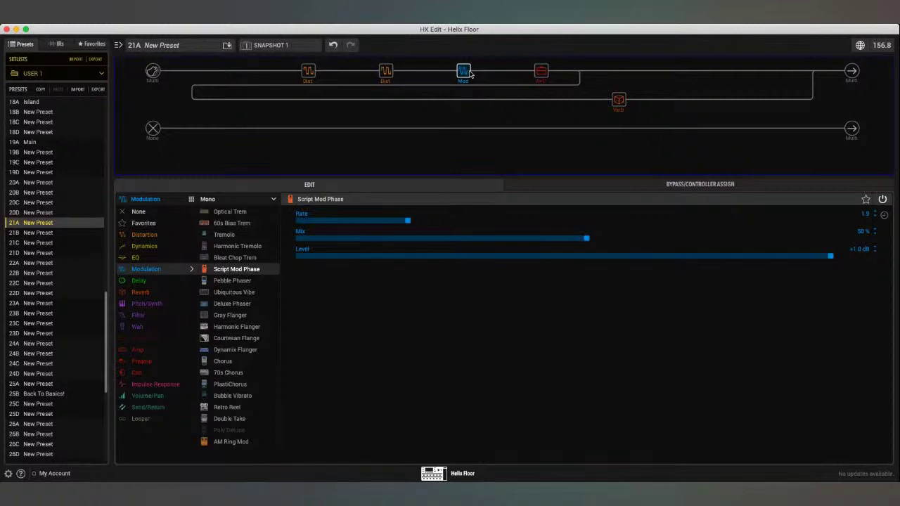
drag(469, 74, 554, 74)
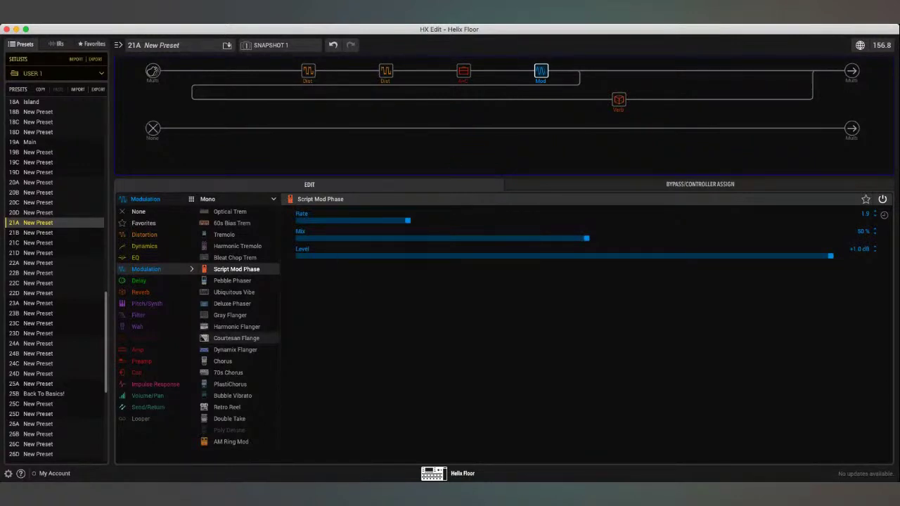
drag(547, 67, 303, 75)
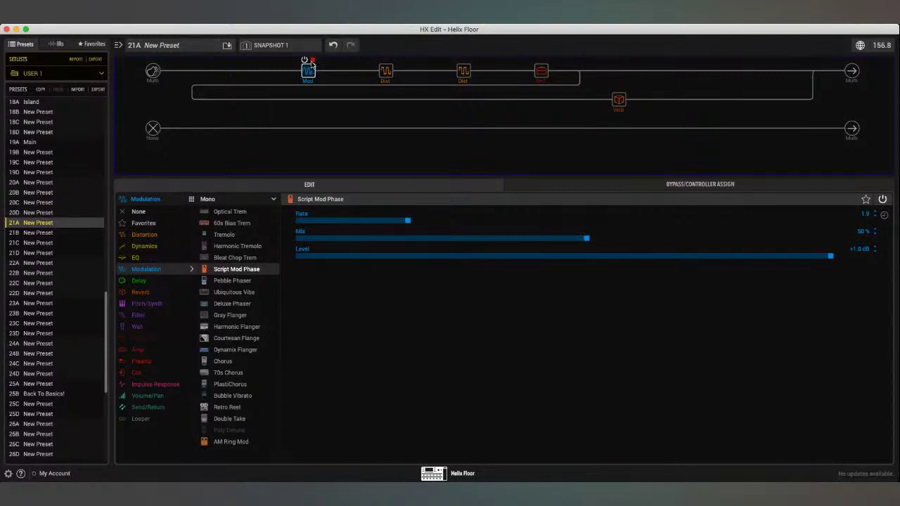
key(Delete)
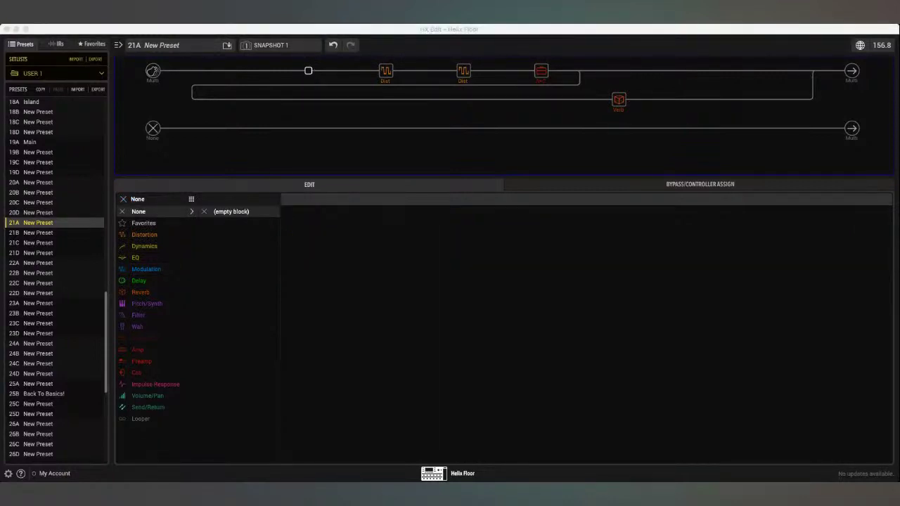